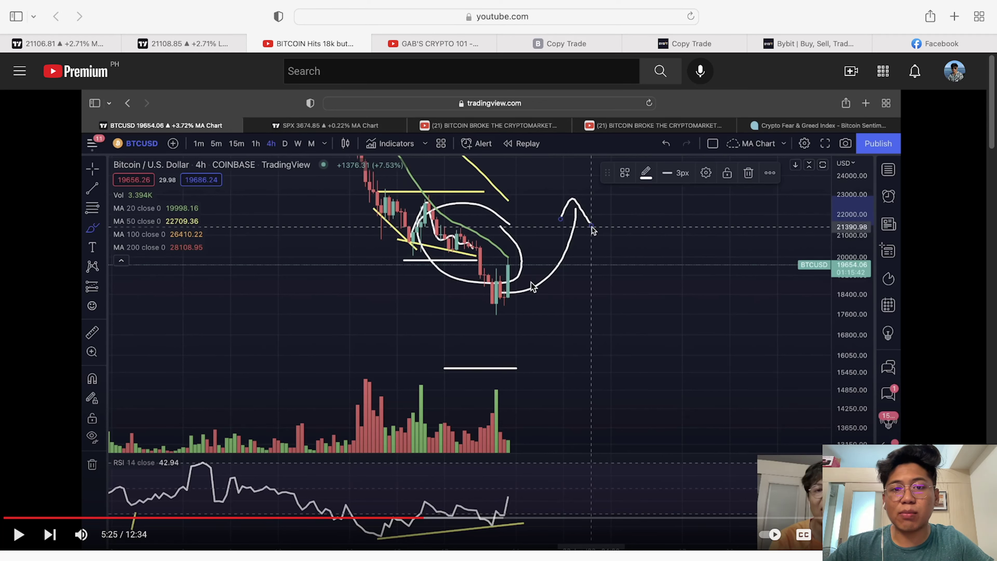
Step: Switch from the paused YouTube video to the BTCUSD chart, then to the Facebook peso post
click(78, 42)
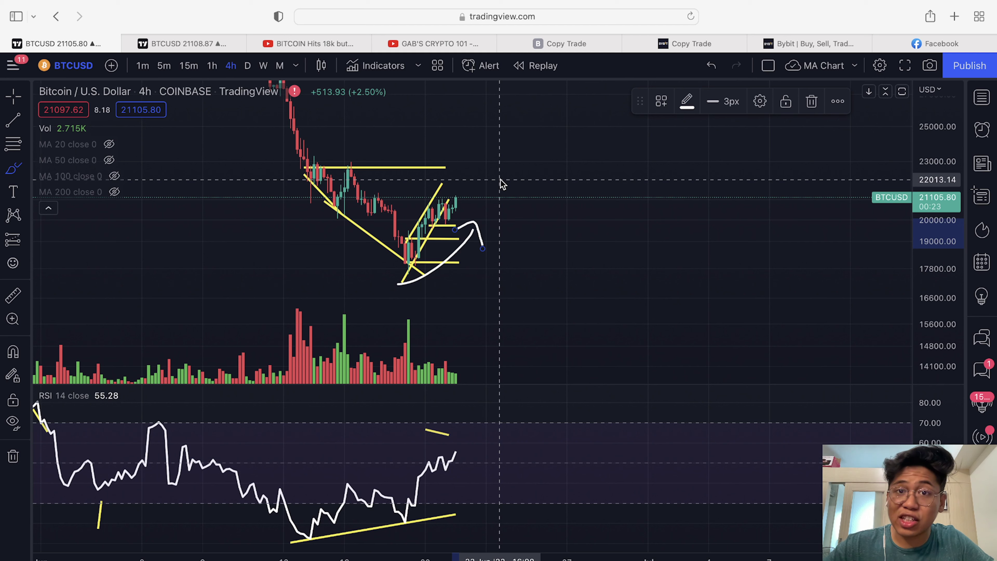
click(917, 44)
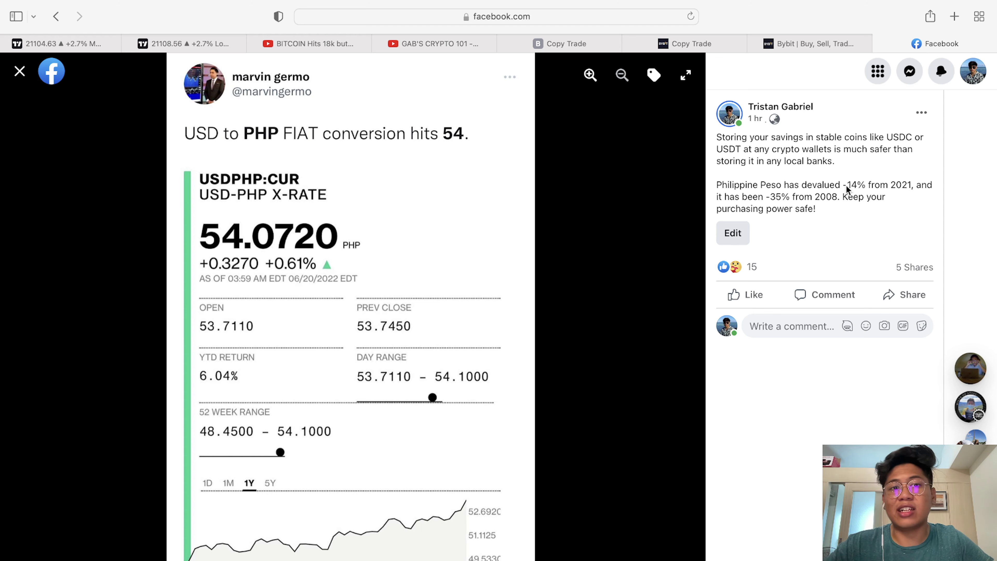
Step: Bring up the Bybit Copy Trading page in its browser tab
click(572, 43)
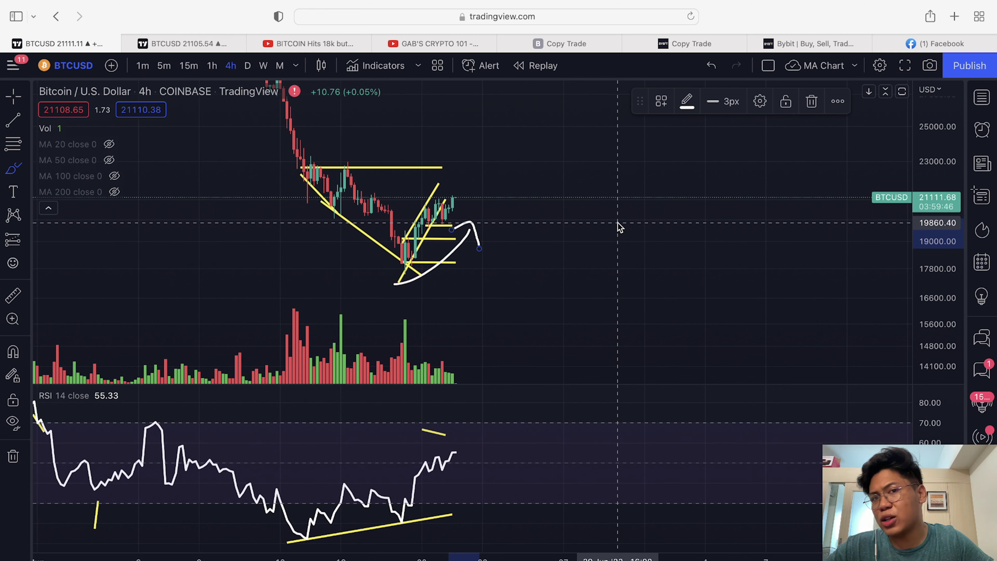
Step: Show the GAB'S CRYPTO 101 playlist, return to the BTCUSD chart, then bring up the paused Bitcoin video
click(435, 45)
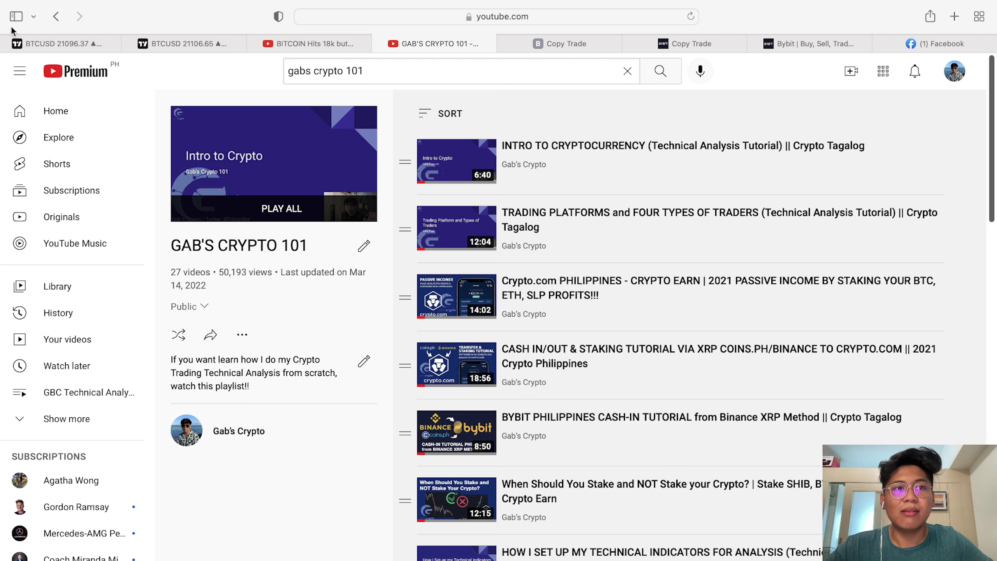
click(18, 43)
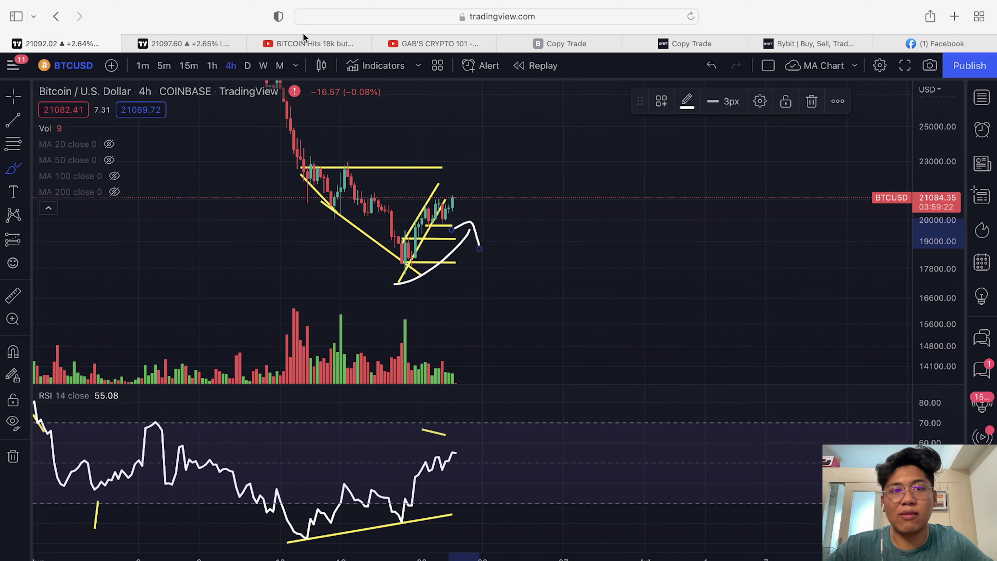
click(305, 42)
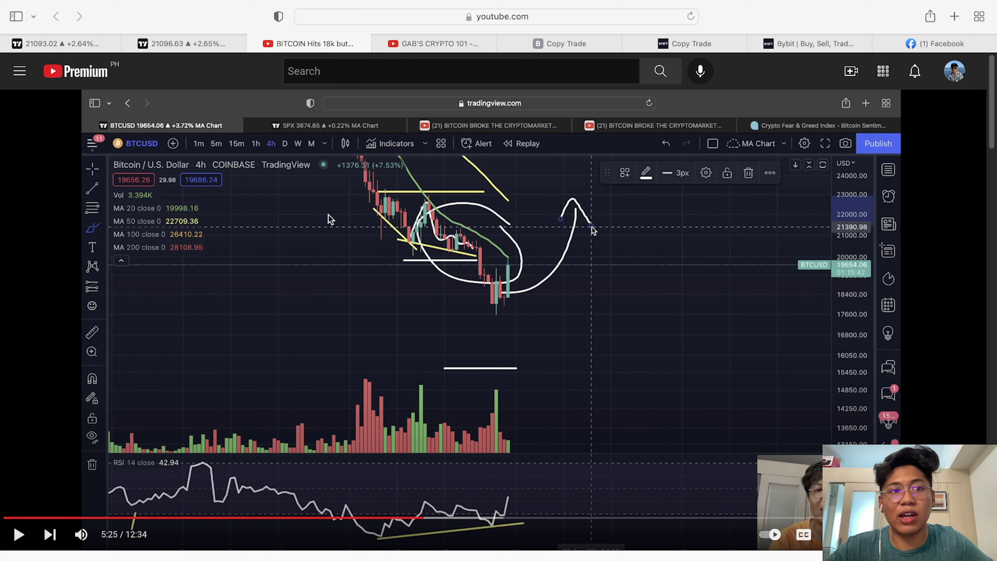
click(63, 41)
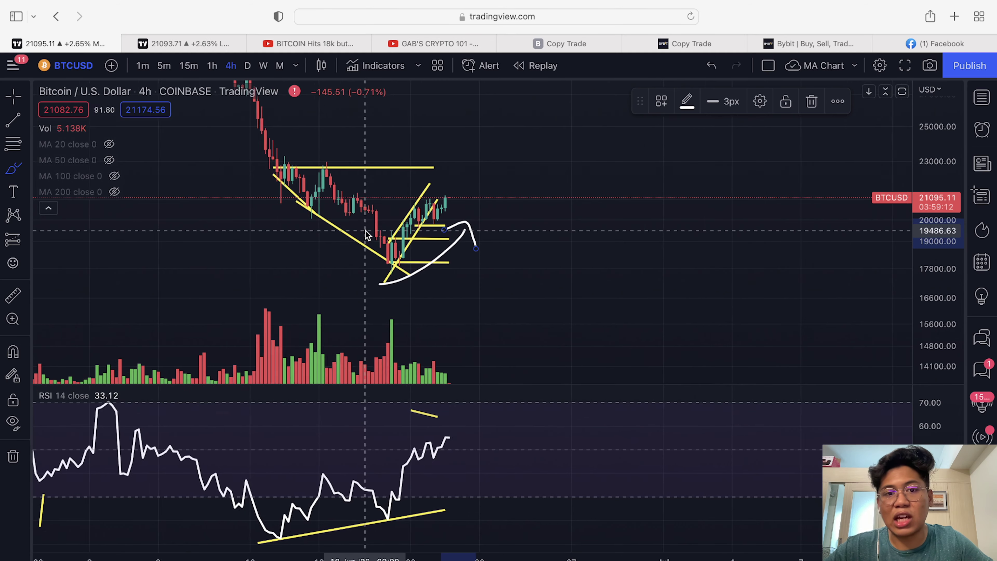
Step: Try two freehand brush strokes on the price and RSI panes, undoing both
click(13, 165)
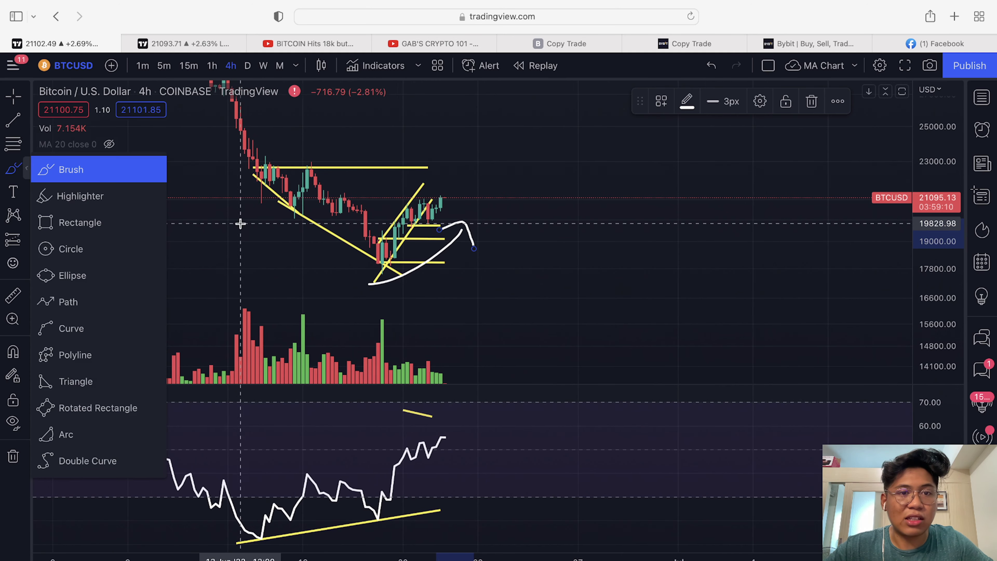
click(98, 173)
mouse_move(290, 177)
mouse_down()
mouse_move(304, 206)
mouse_move(398, 254)
mouse_up()
key(super+z)
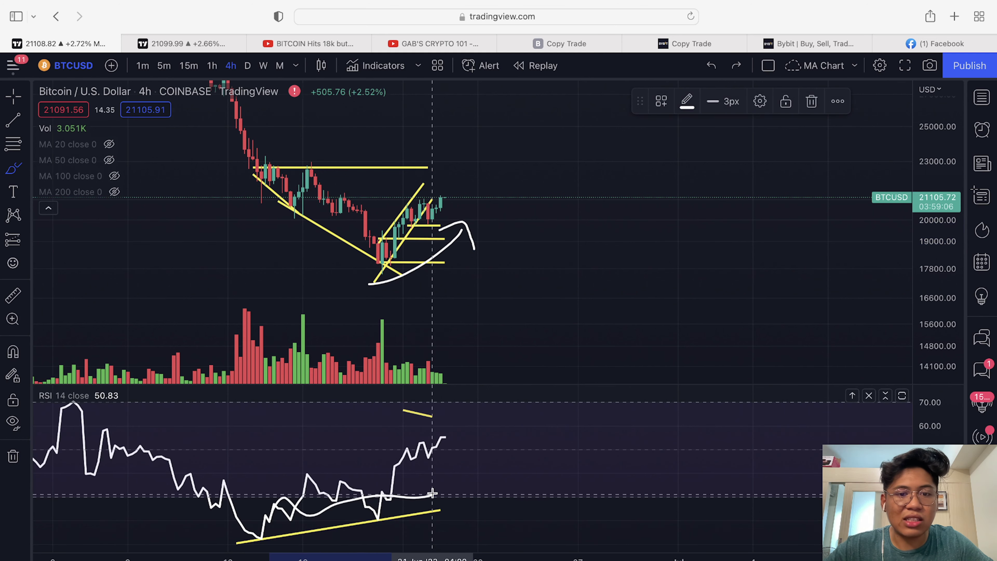
drag(377, 296, 513, 223)
key(super+z)
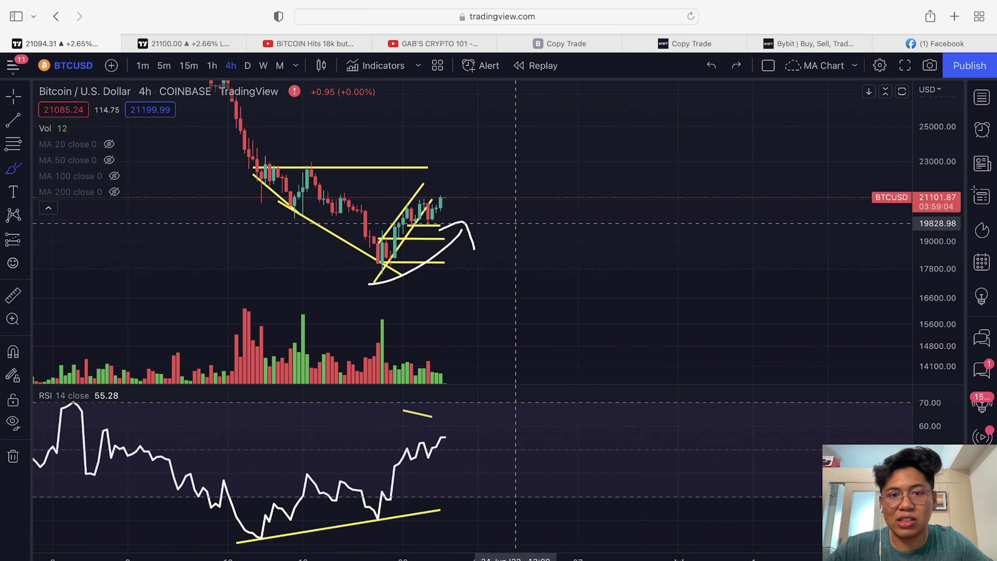
Step: Stretch the price scale to enlarge the latest candles, discard another brush sketch, and pick 1-hour candles
scroll(432, 248, up, 5)
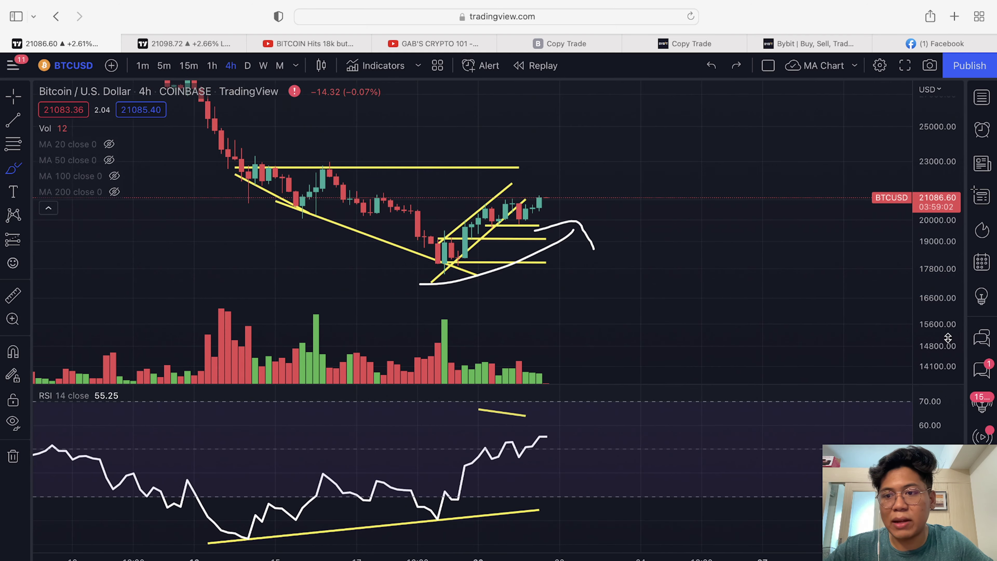
drag(938, 341, 938, 369)
mouse_move(443, 304)
mouse_down()
mouse_move(465, 237)
mouse_move(550, 130)
mouse_up()
key(super+z)
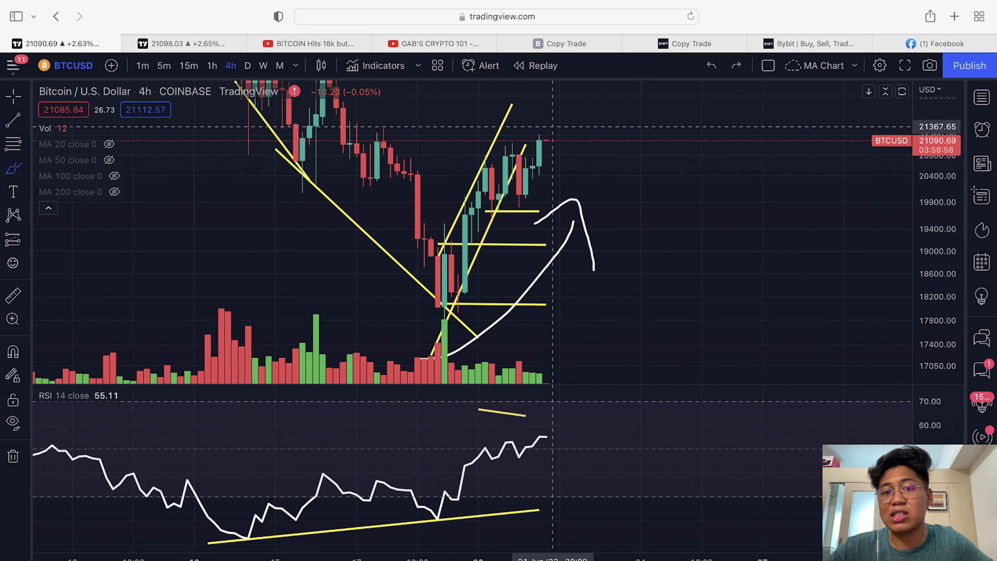
scroll(552, 127, up, 5)
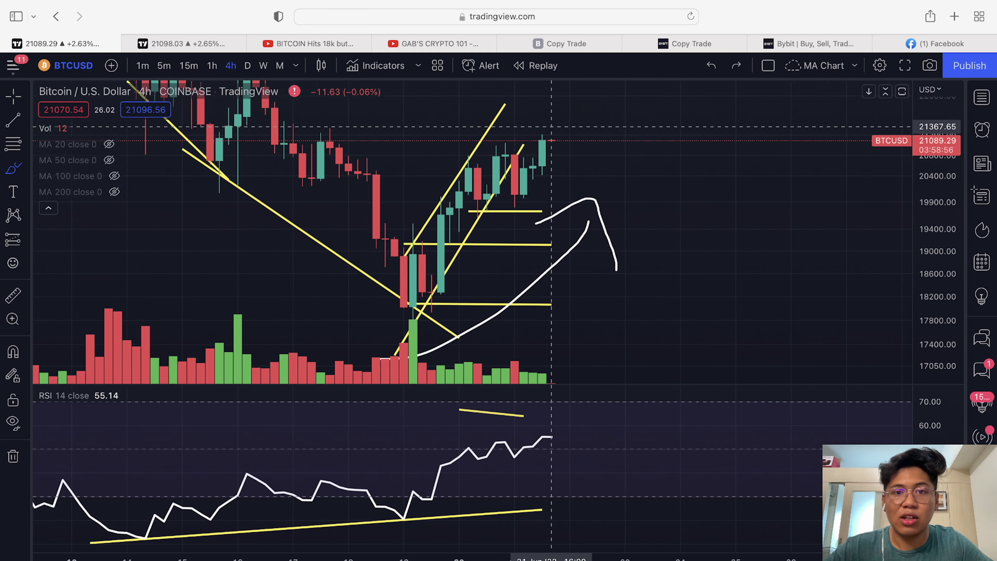
click(205, 69)
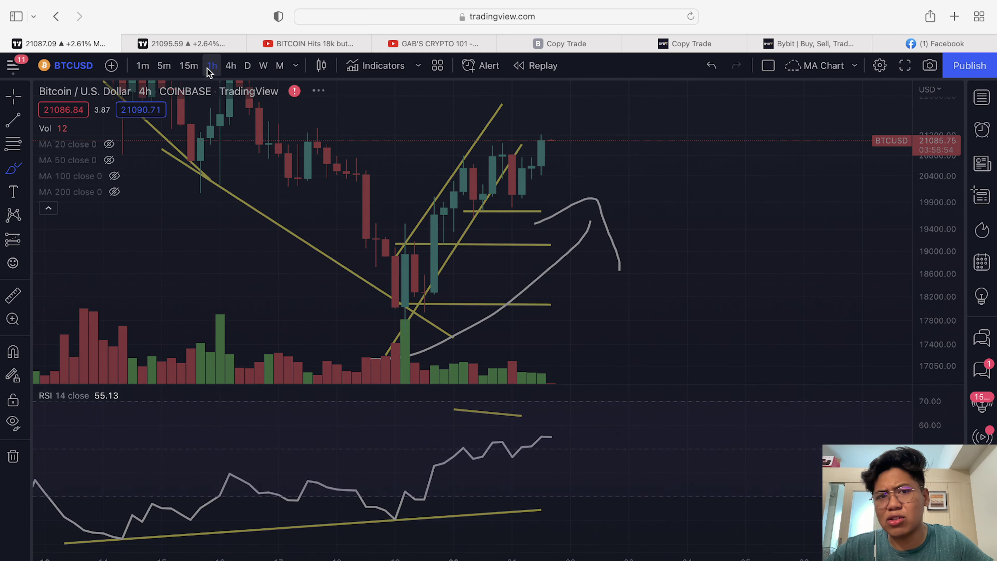
Step: Maximize the price pane and delete the old white projection curve
scroll(386, 233, down, 5)
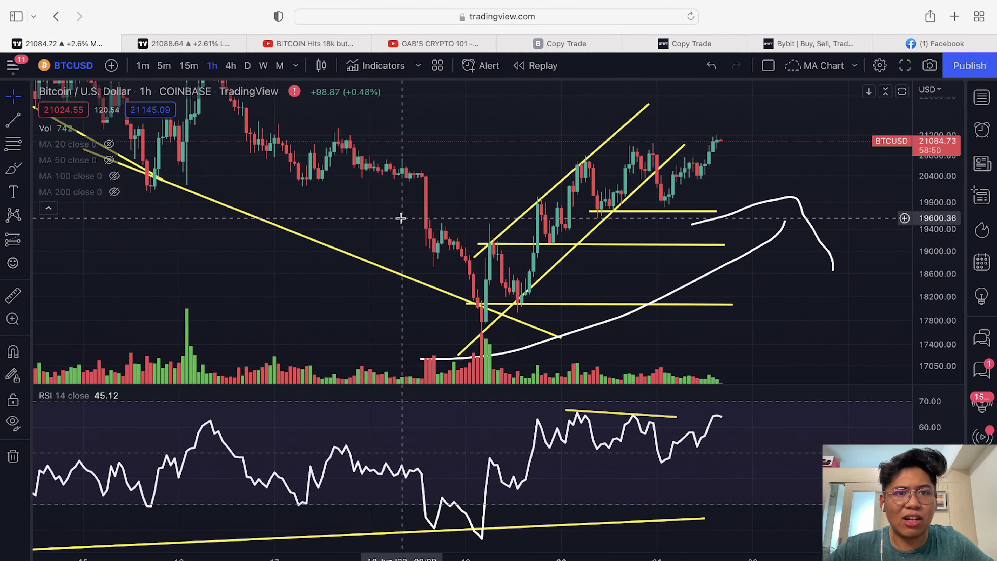
double_click(393, 220)
scroll(854, 357, up, 5)
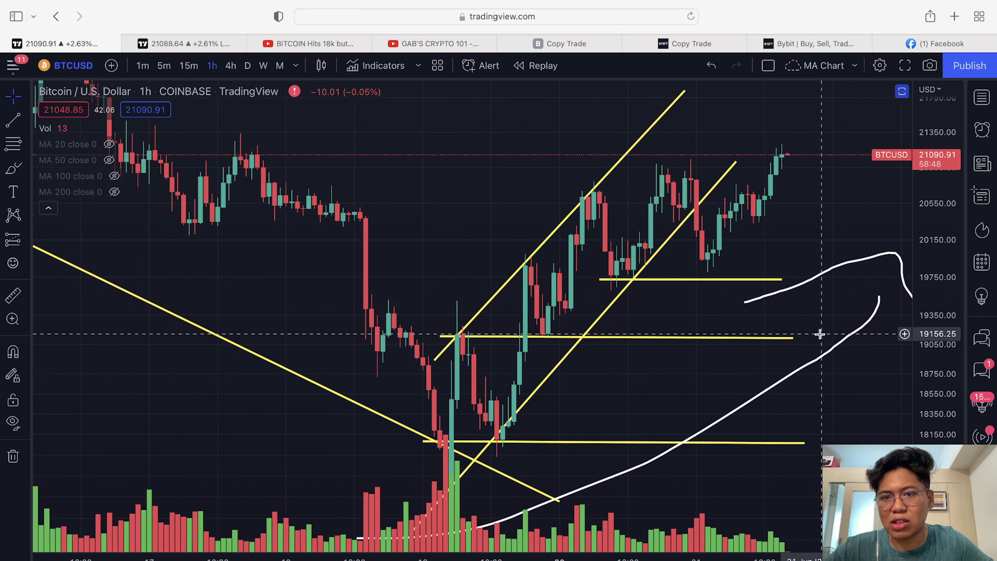
scroll(856, 386, right, 5)
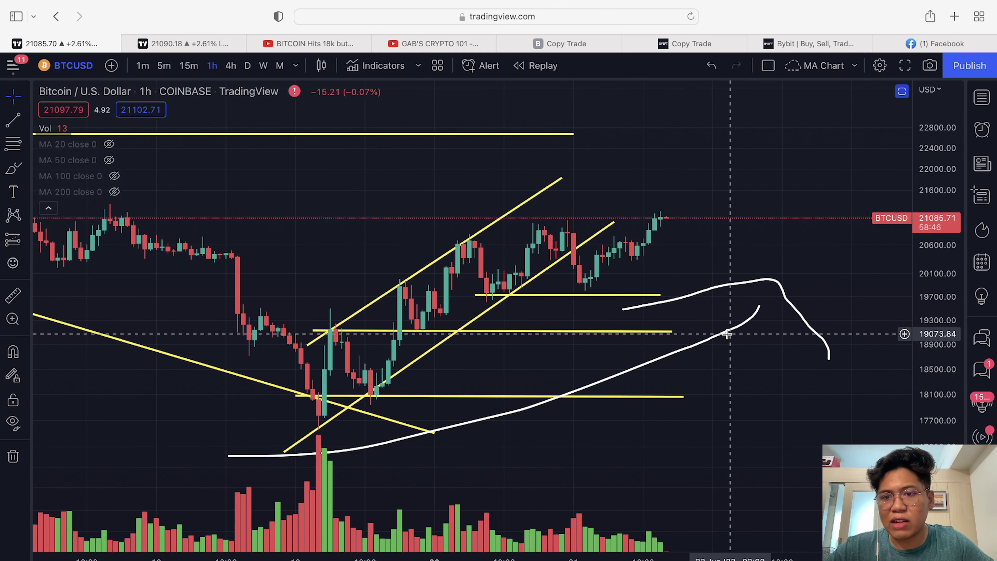
click(717, 289)
key(Delete)
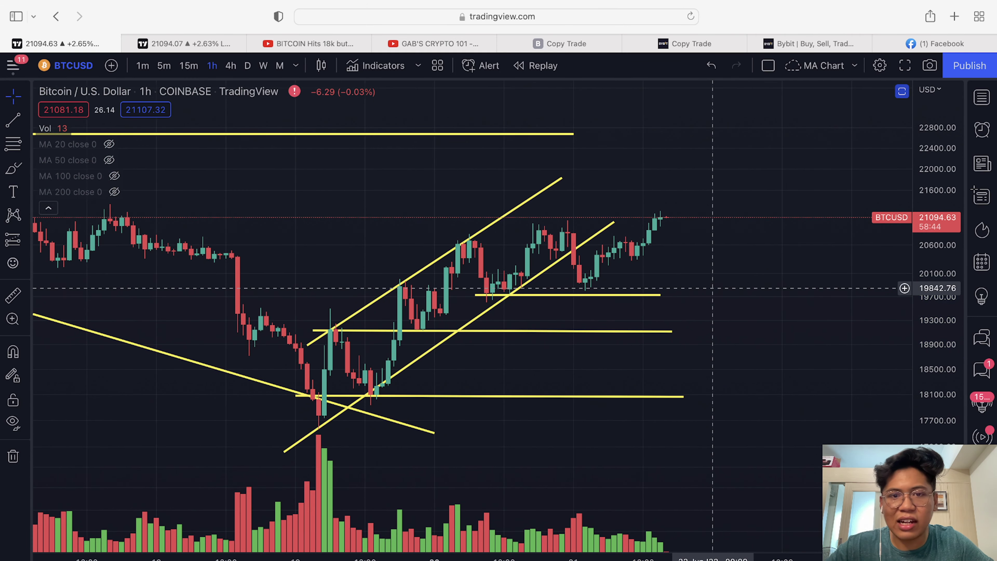
Step: Sketch trial brush strokes along the channel and the 18100, 19700 and 18900 supports, undoing each
click(10, 170)
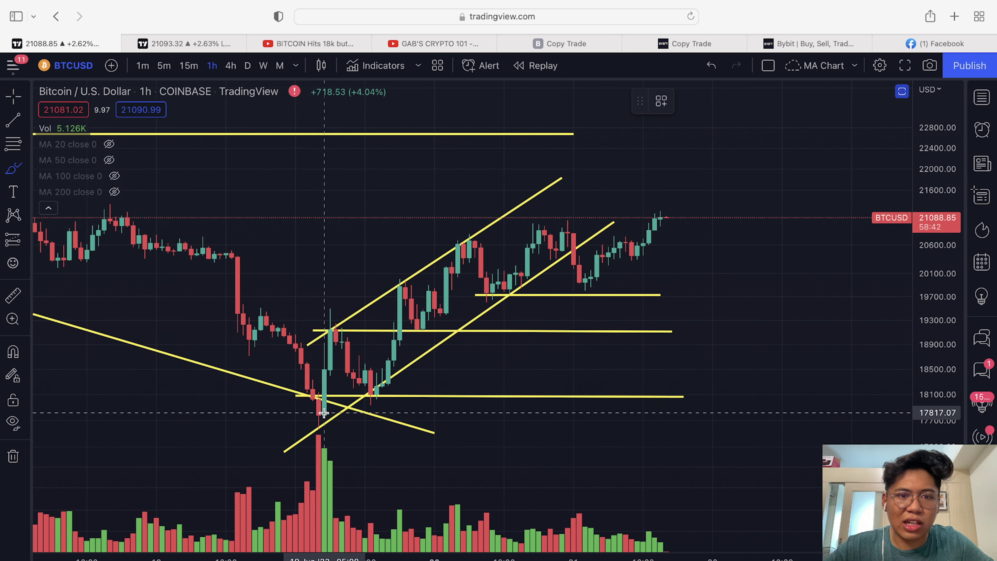
mouse_move(324, 412)
mouse_down()
mouse_move(334, 323)
mouse_move(382, 380)
mouse_move(474, 229)
mouse_move(522, 280)
mouse_move(554, 231)
mouse_up()
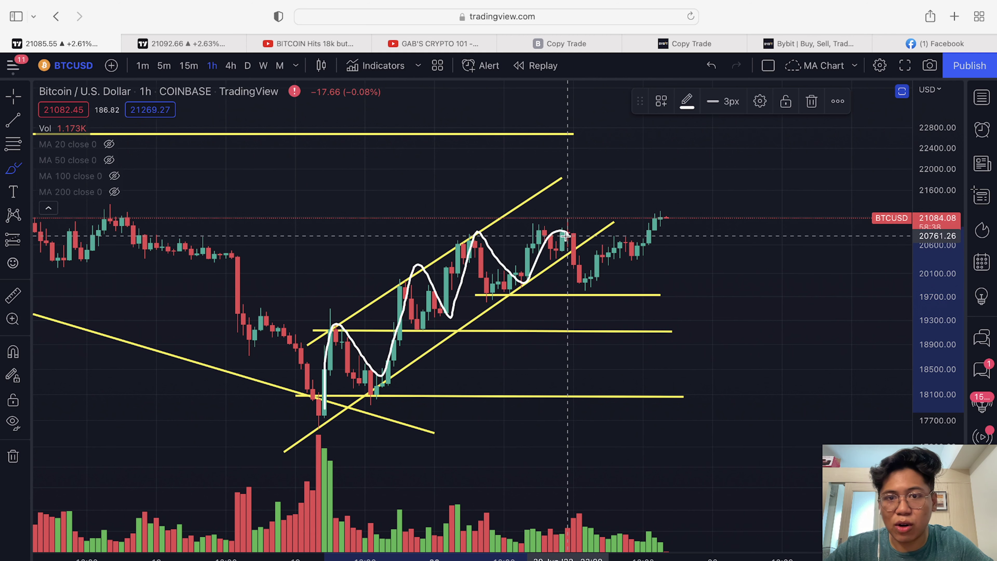
key(super+z)
drag(313, 391, 745, 403)
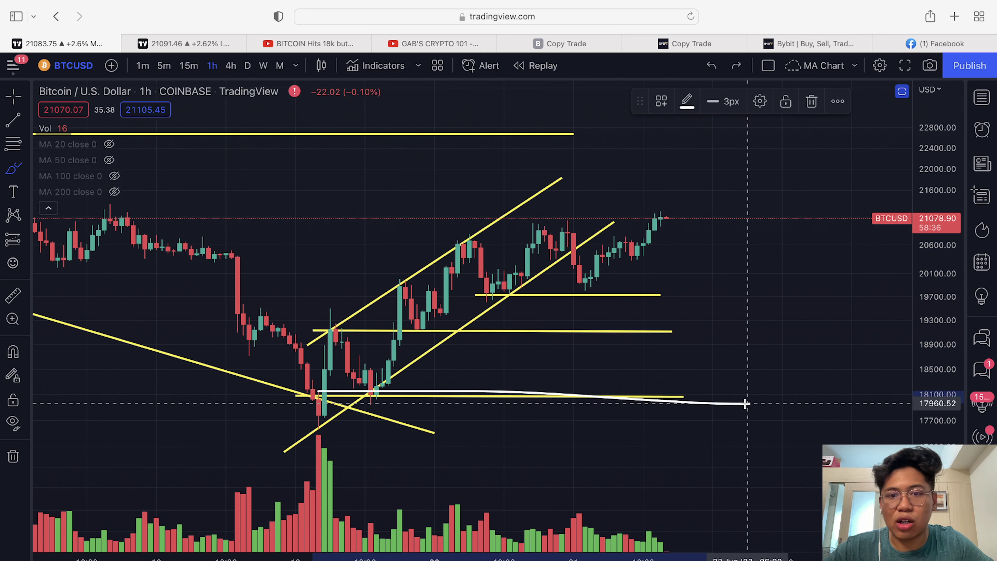
key(super+z)
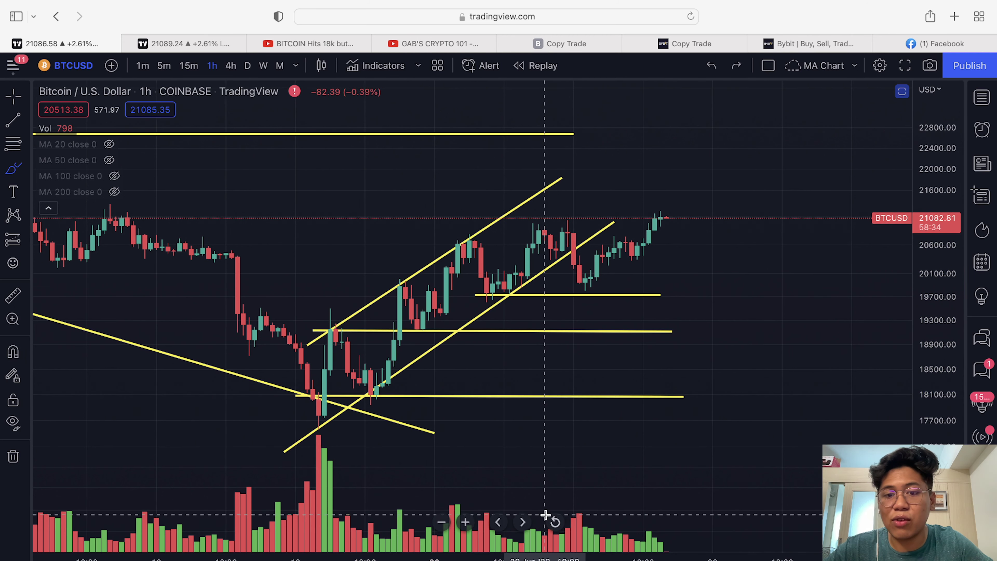
drag(475, 294, 673, 293)
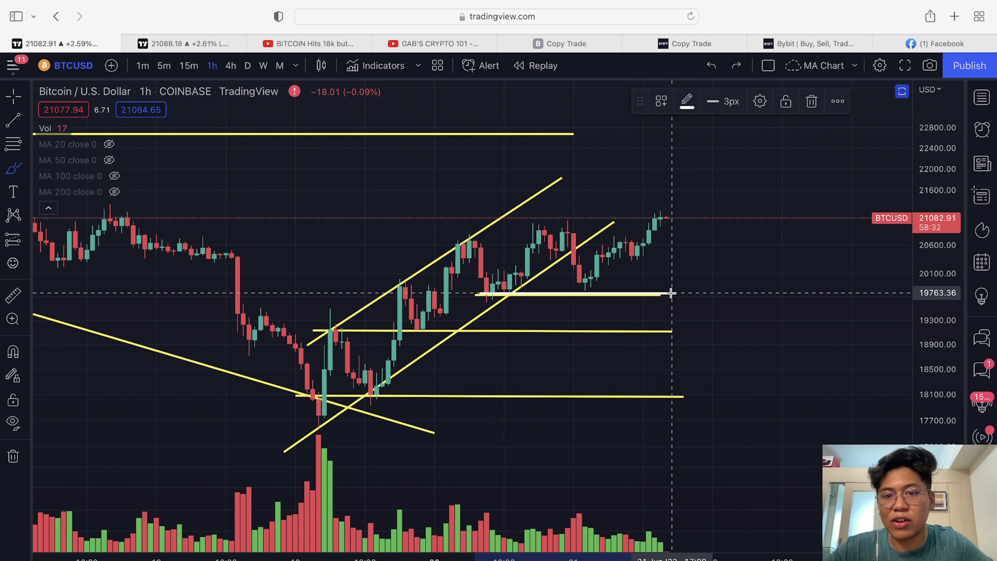
drag(333, 330, 765, 347)
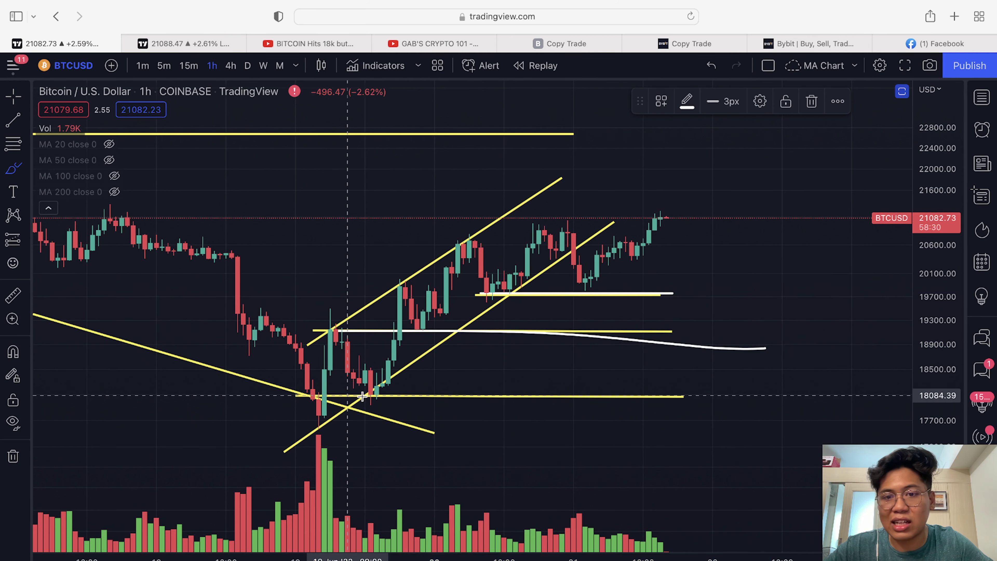
key(super+z)
key(super+z)
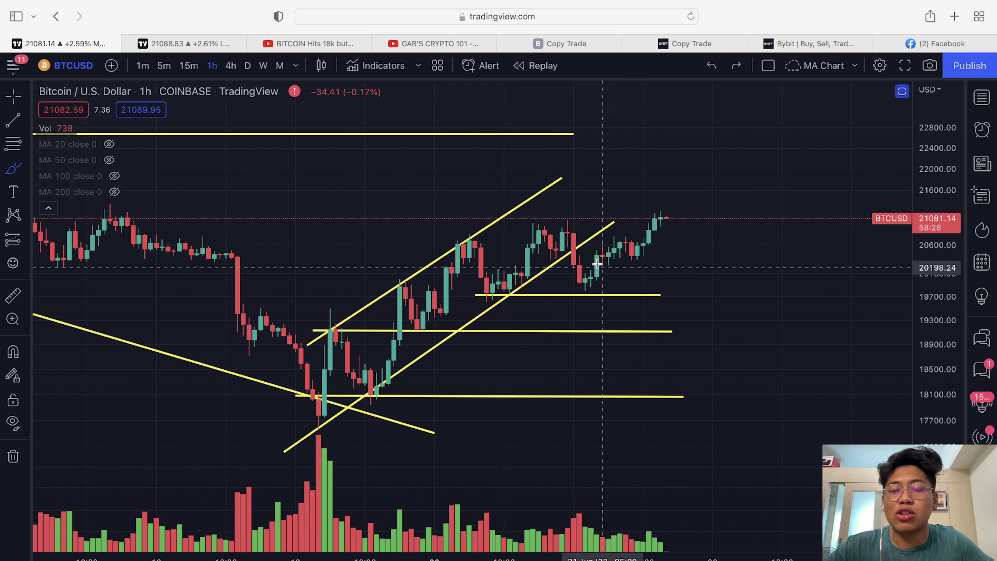
Step: Circle the recent dip near the support line, remove the marks, and return to 4-hour candles
mouse_move(567, 223)
mouse_down()
mouse_move(601, 297)
mouse_move(679, 211)
mouse_up()
key(super+z)
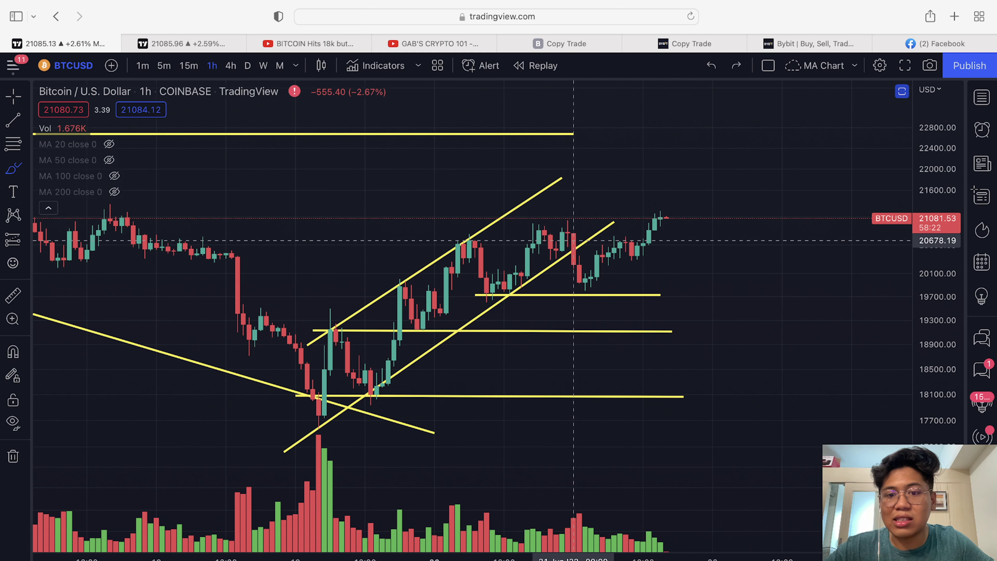
mouse_move(563, 242)
mouse_down()
mouse_move(596, 278)
mouse_move(654, 222)
mouse_up()
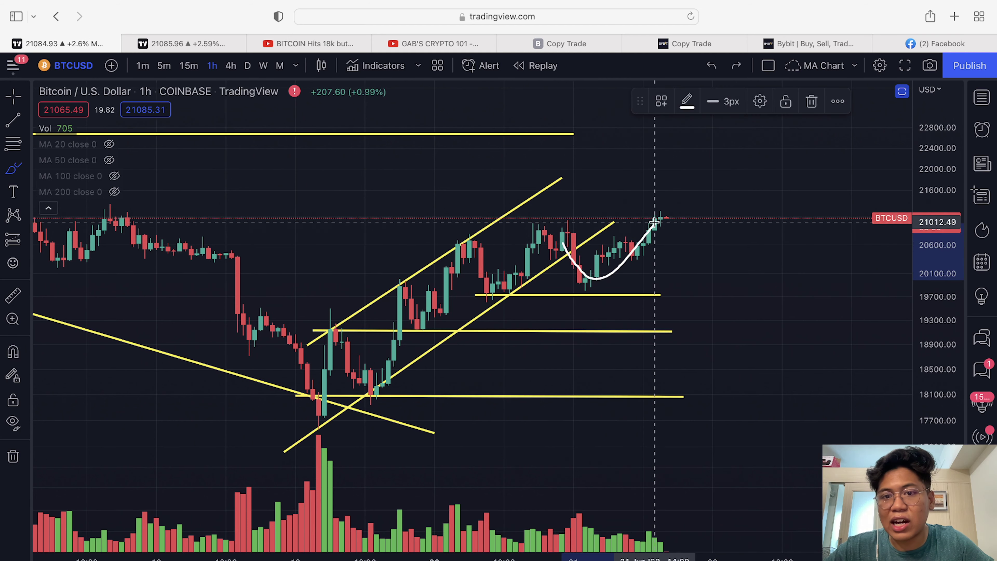
key(super+z)
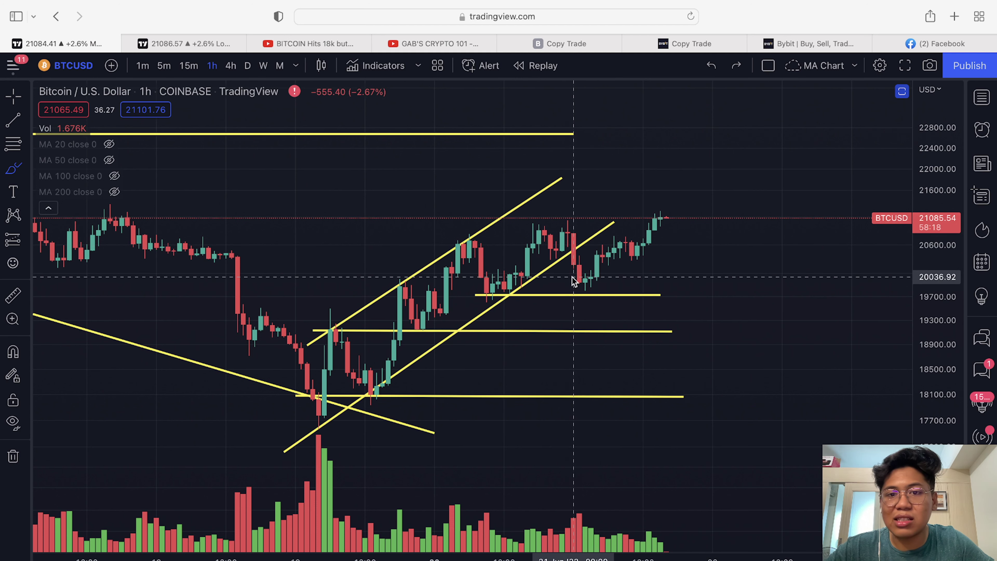
mouse_move(571, 242)
mouse_down()
mouse_move(612, 256)
mouse_move(581, 273)
mouse_move(588, 299)
mouse_move(598, 266)
mouse_up()
key(super+z)
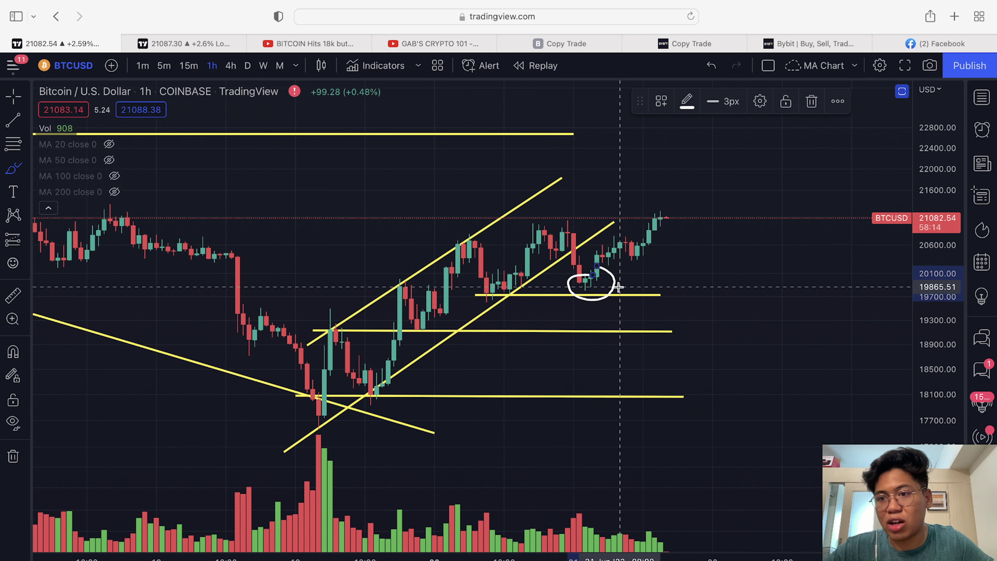
key(super+z)
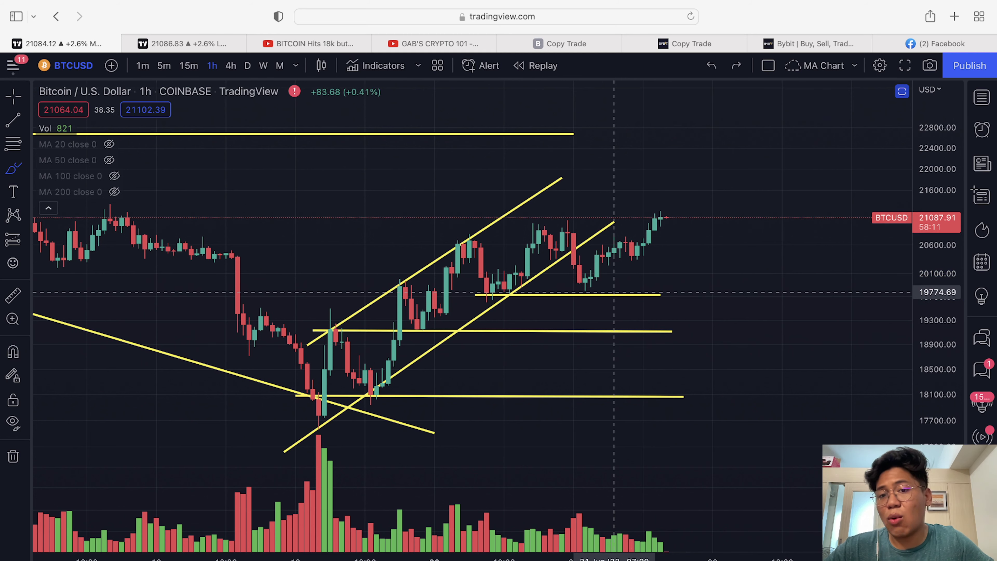
click(231, 66)
Step: Restore the RSI pane and make the MA 50 line visible on the chart
scroll(549, 281, up, 5)
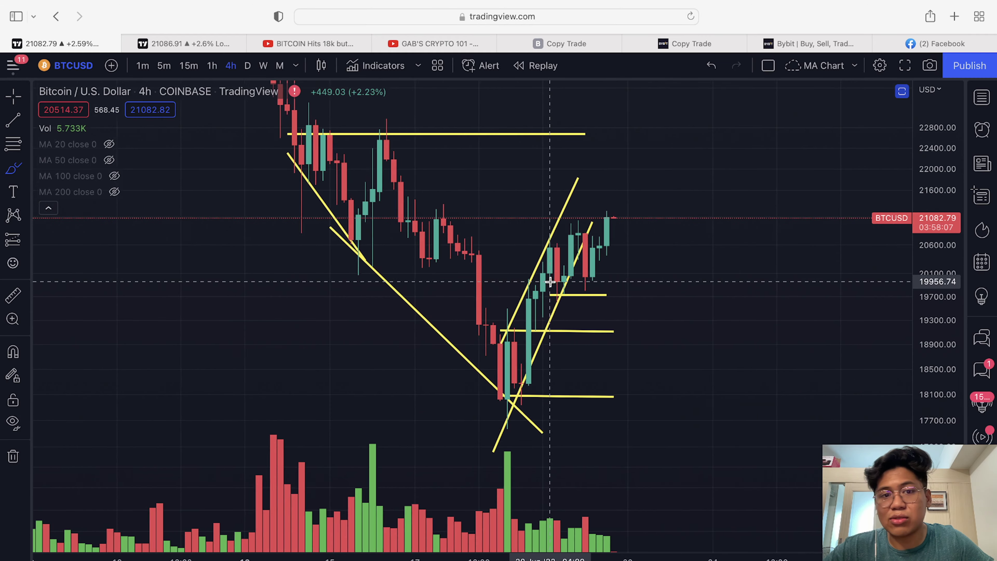
scroll(550, 282, up, 2)
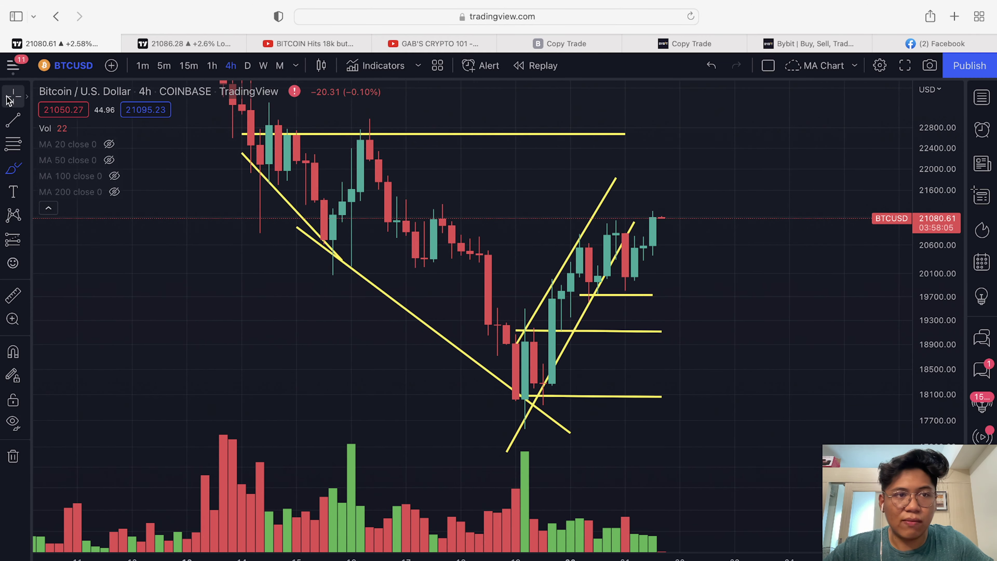
double_click(392, 334)
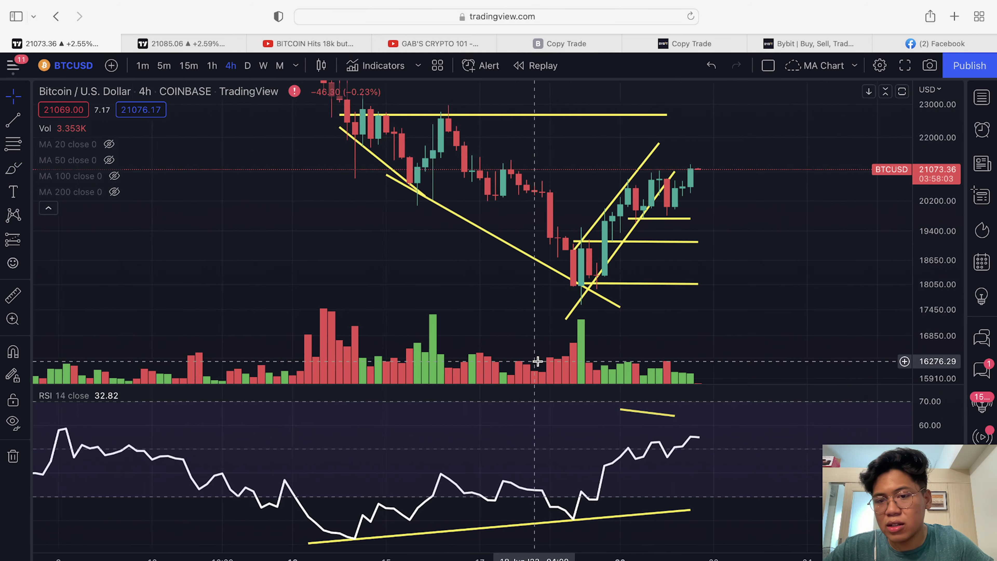
scroll(537, 361, down, 4)
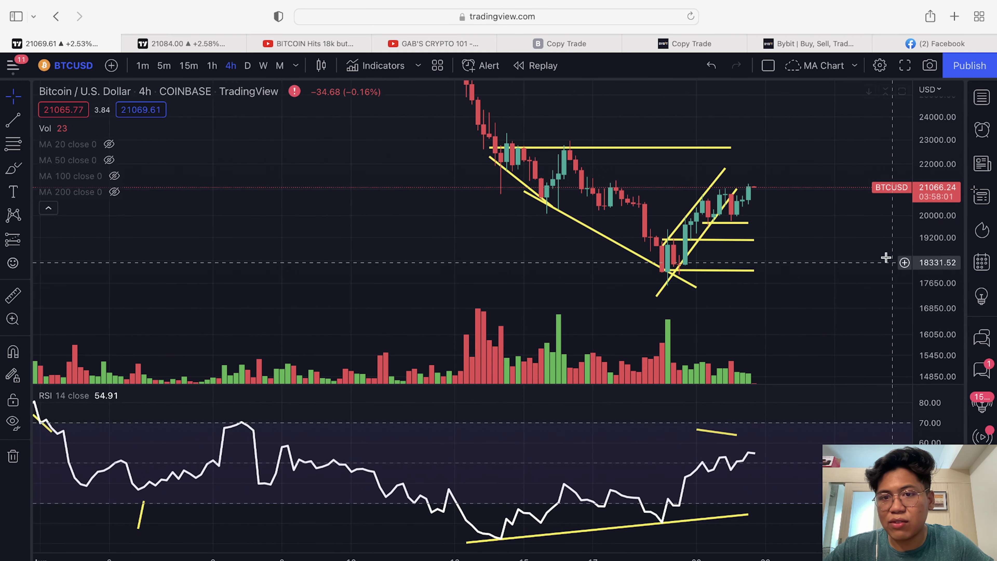
scroll(844, 278, right, 5)
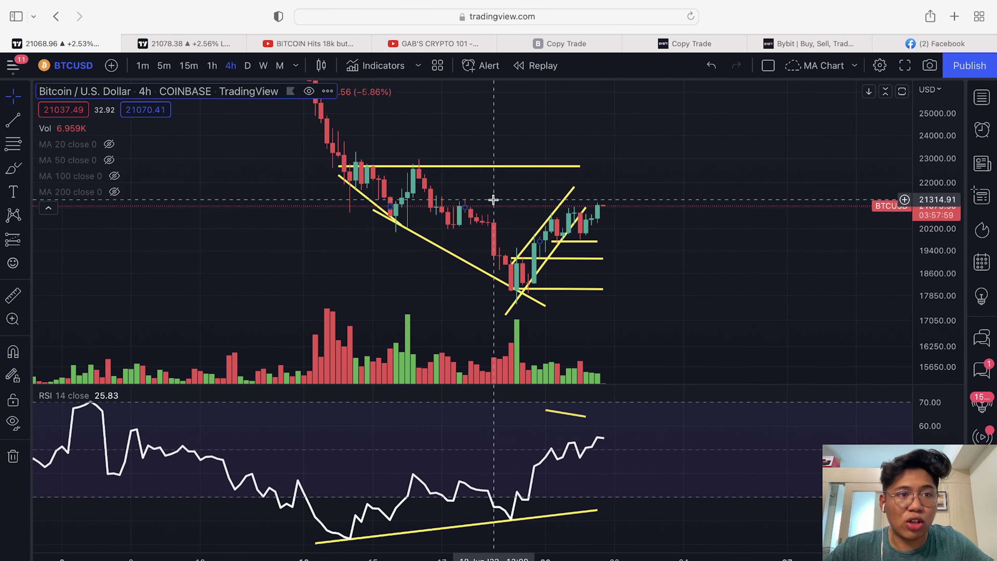
click(108, 160)
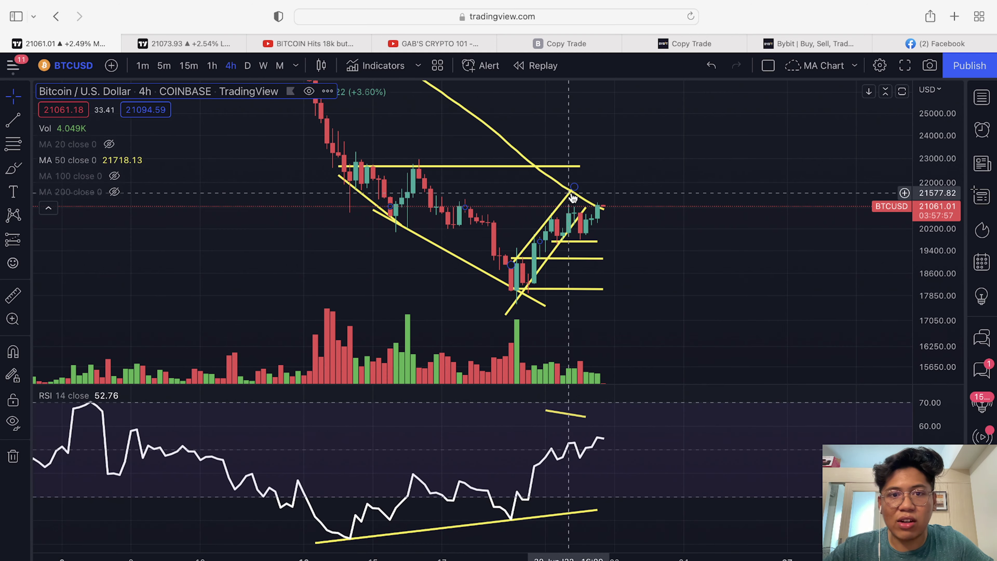
scroll(790, 265, down, 5)
scroll(790, 265, left, 4)
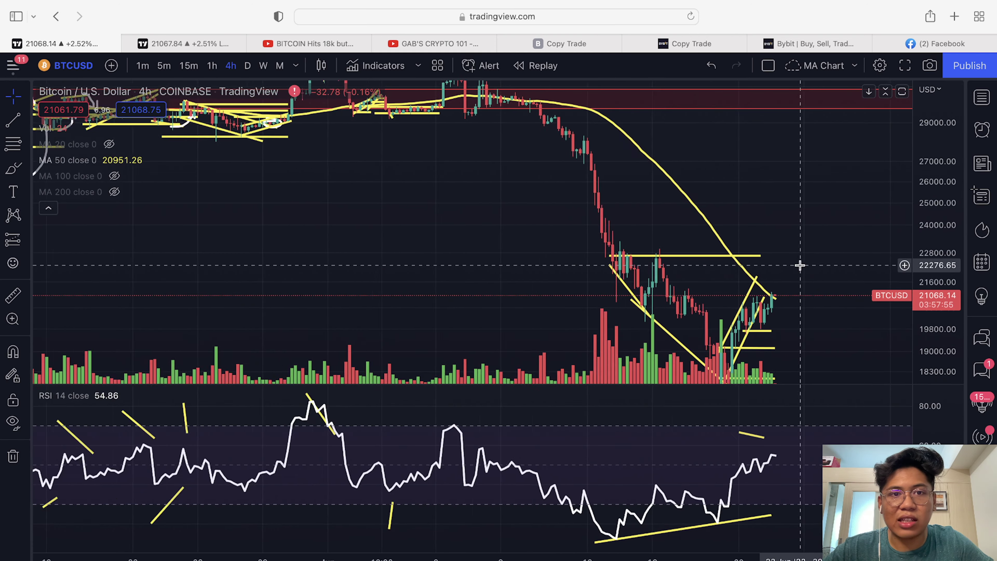
Step: Reset the chart view and enlarge the price pane, hiding the RSI pane
right_click(659, 206)
click(675, 219)
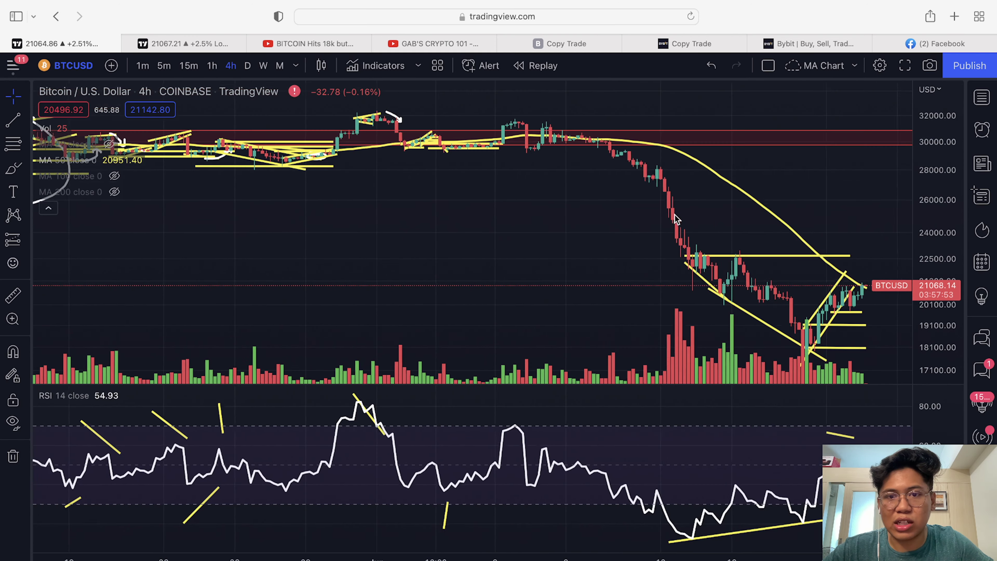
scroll(674, 216, down, 5)
scroll(648, 255, left, 3)
double_click(659, 285)
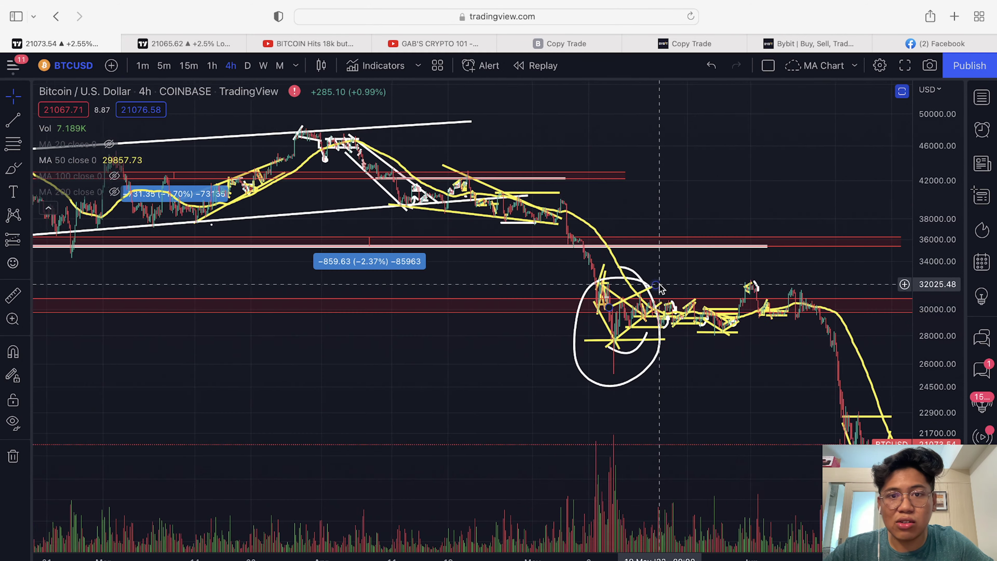
scroll(471, 255, up, 3)
scroll(471, 255, left, 3)
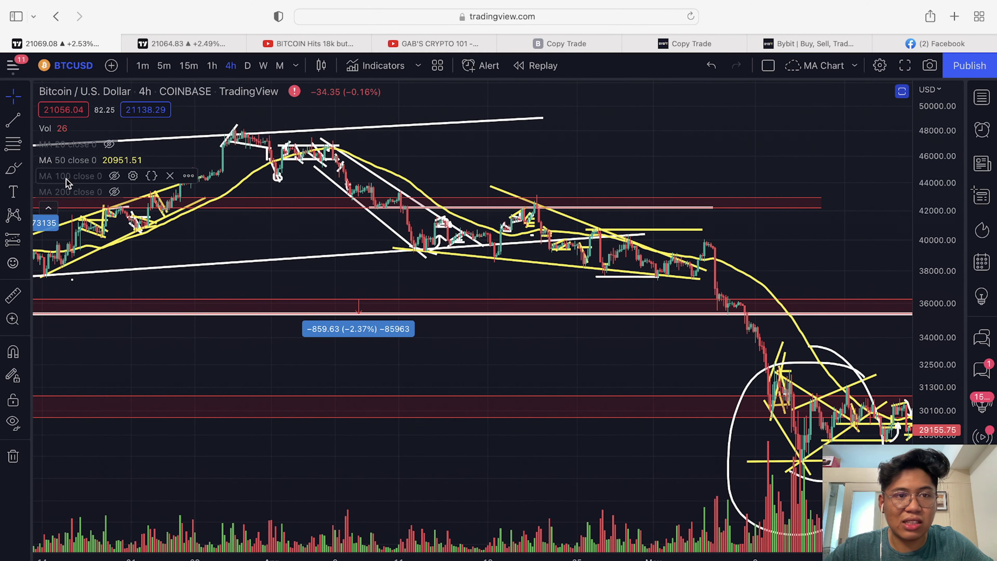
scroll(47, 177, left, 10)
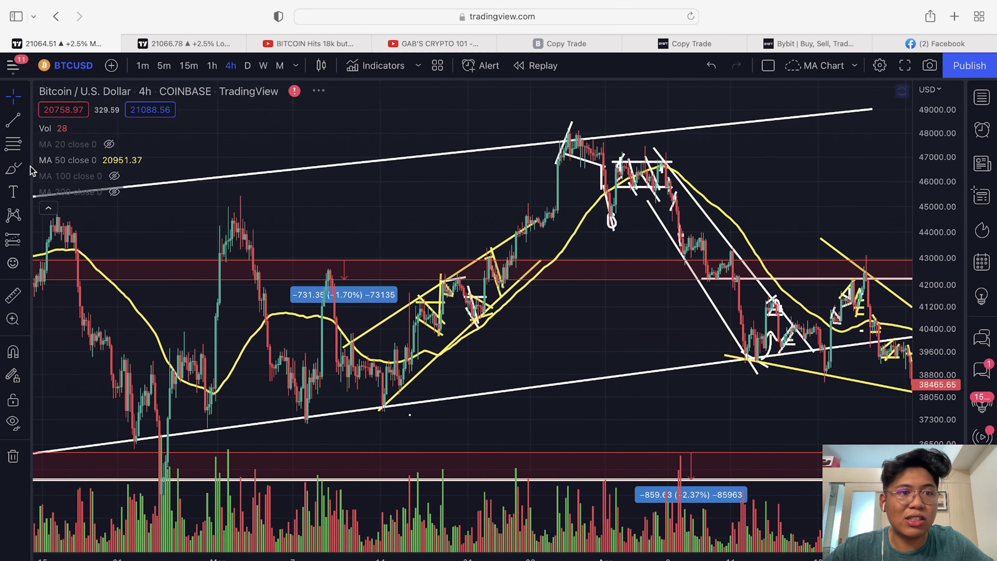
Step: Loop a trial white circle around a price area, then undo it
mouse_move(541, 179)
mouse_down()
mouse_move(425, 310)
mouse_move(535, 183)
mouse_up()
scroll(618, 258, right, 10)
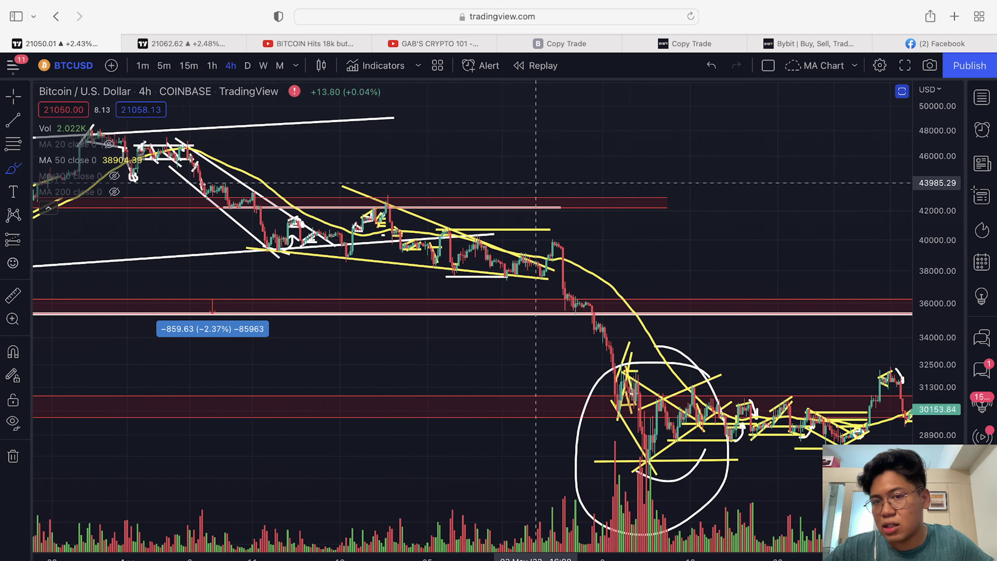
click(557, 241)
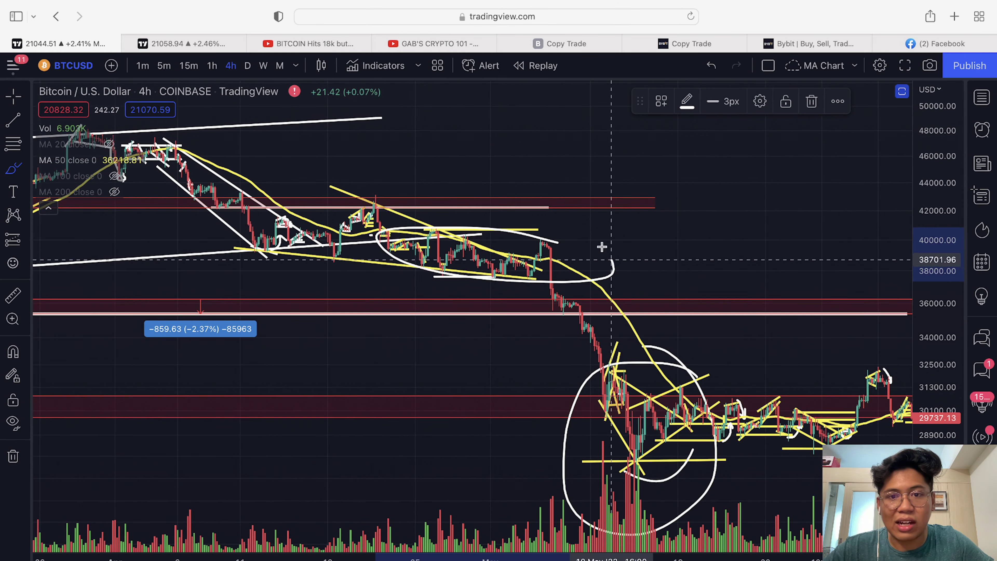
key(super+z)
scroll(513, 203, right, 15)
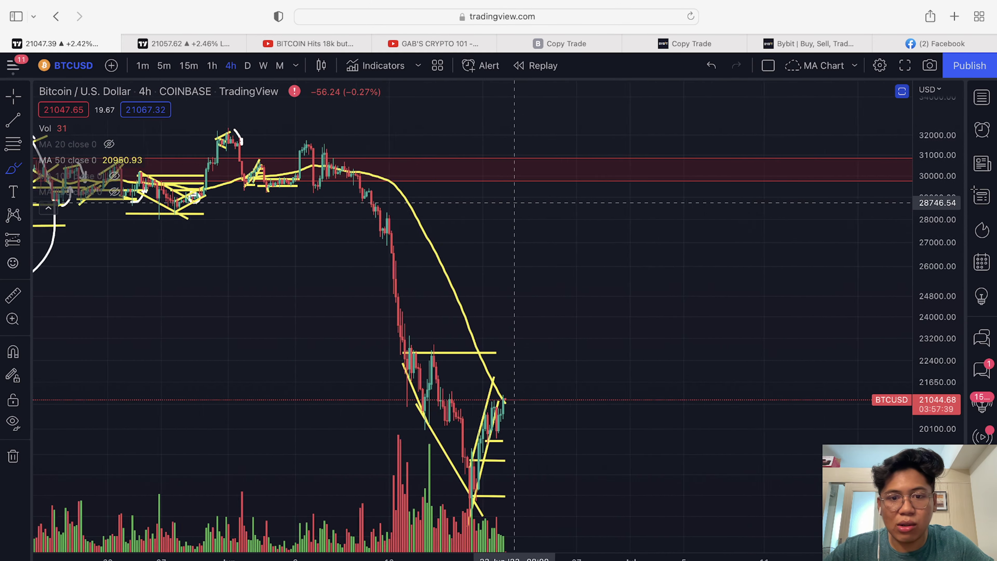
scroll(515, 203, up, 5)
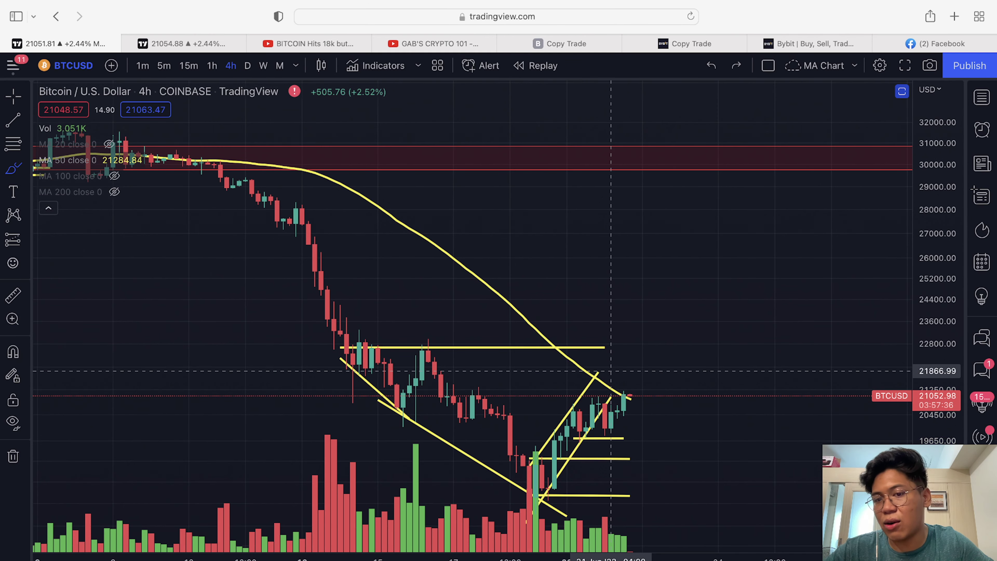
scroll(610, 371, left, 5)
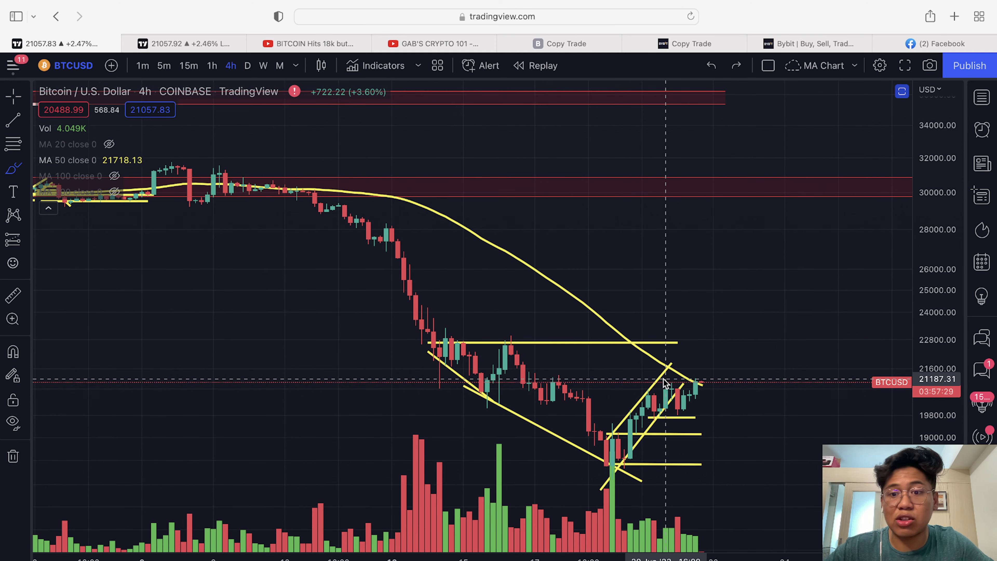
scroll(661, 384, up, 5)
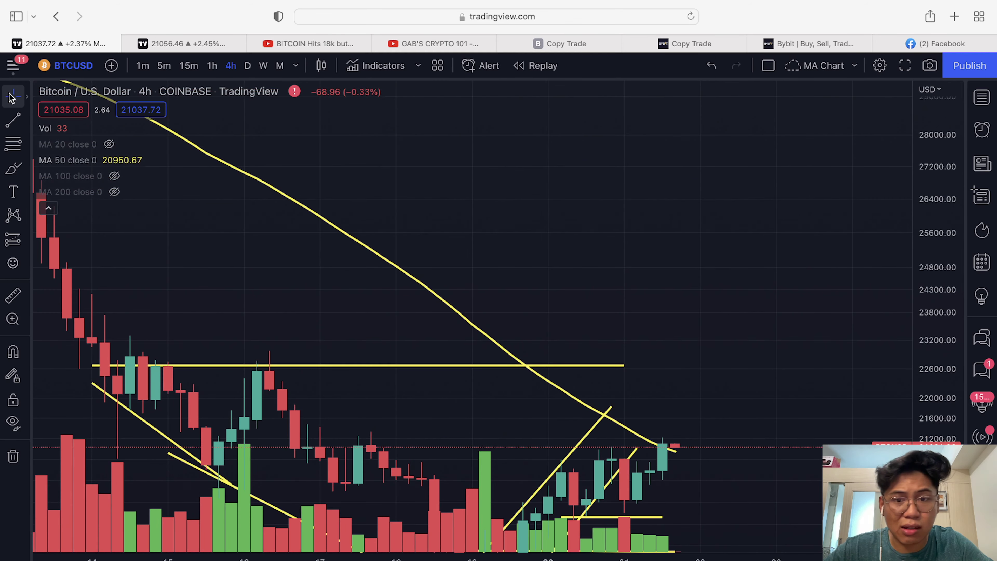
Step: Switch to 1-hour candles, try and undo two white strokes across the highs, then restore the RSI pane
drag(601, 296, 533, 296)
click(212, 65)
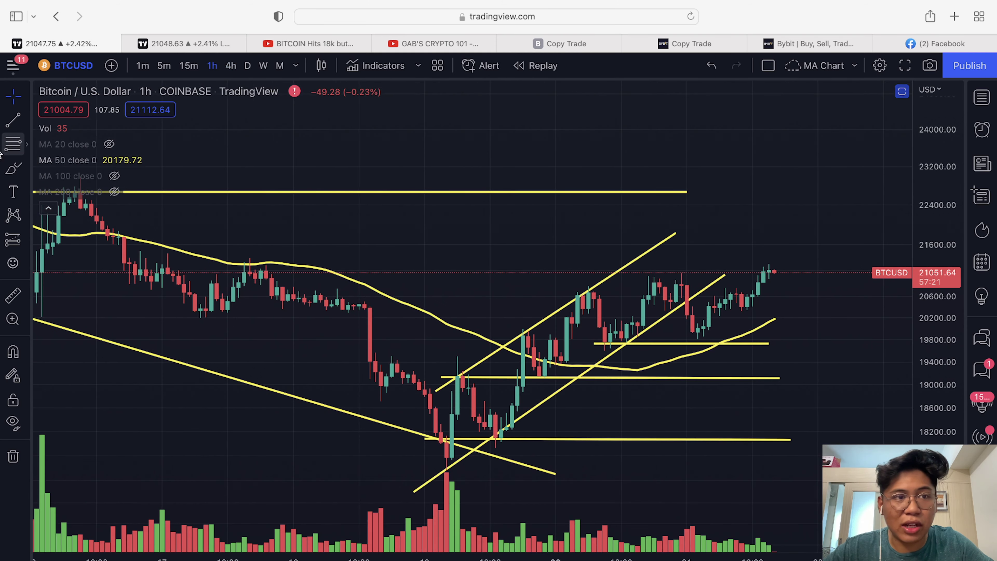
click(12, 168)
drag(667, 295, 763, 296)
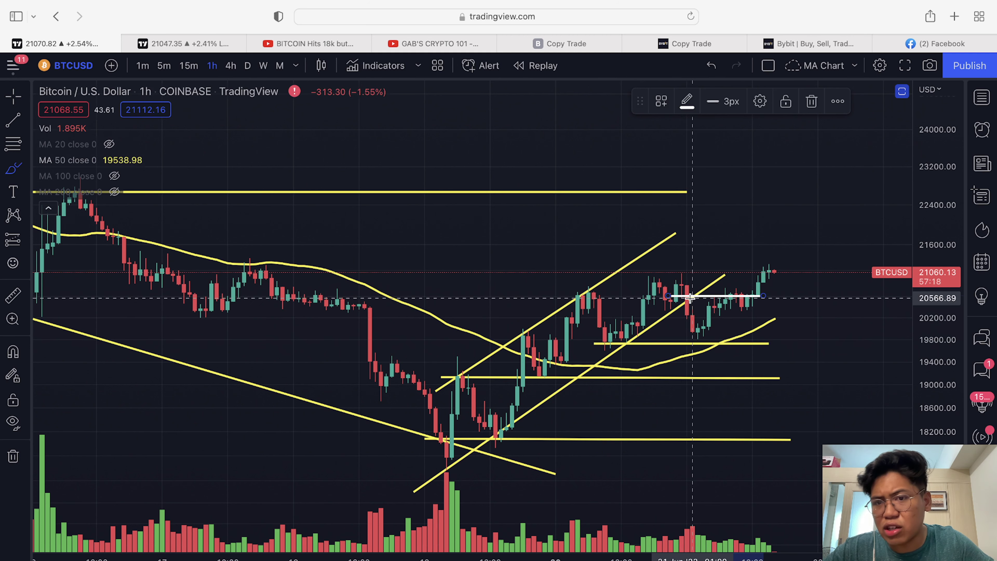
drag(681, 314, 757, 315)
key(super+z)
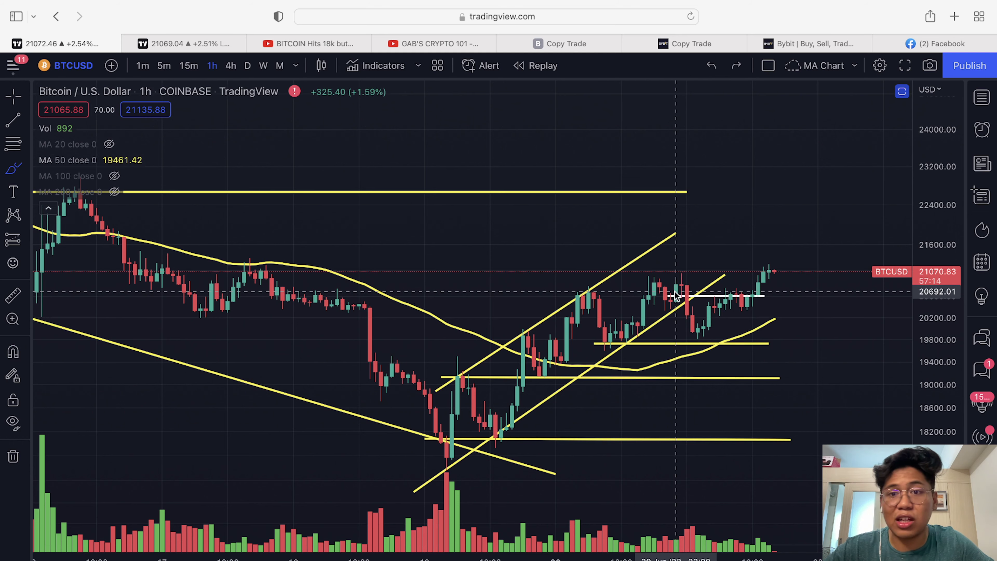
key(super+z)
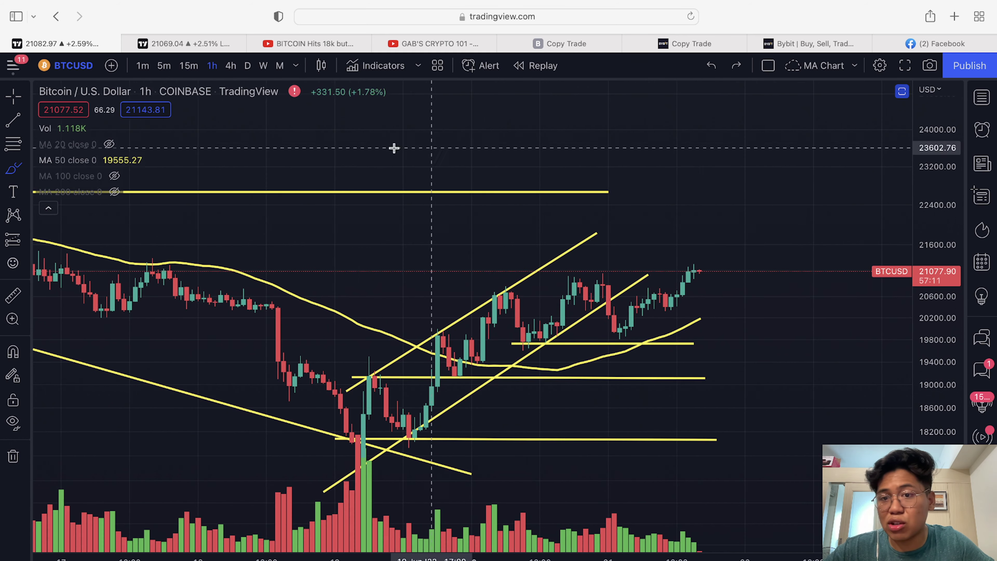
click(13, 97)
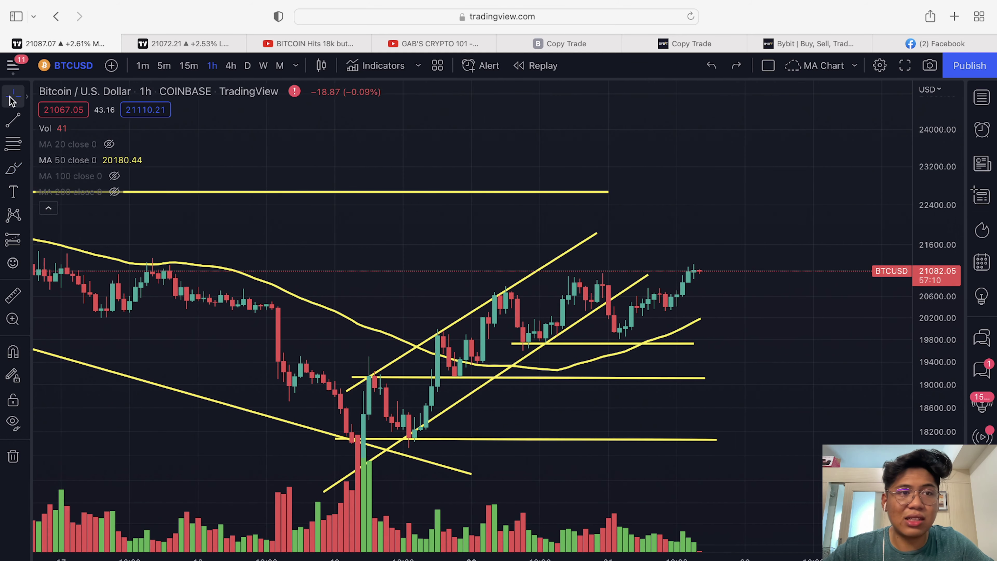
double_click(636, 152)
Step: Extend the RSI trend line to the latest reading and draw a rising trend line across recent price highs
scroll(659, 275, down, 2)
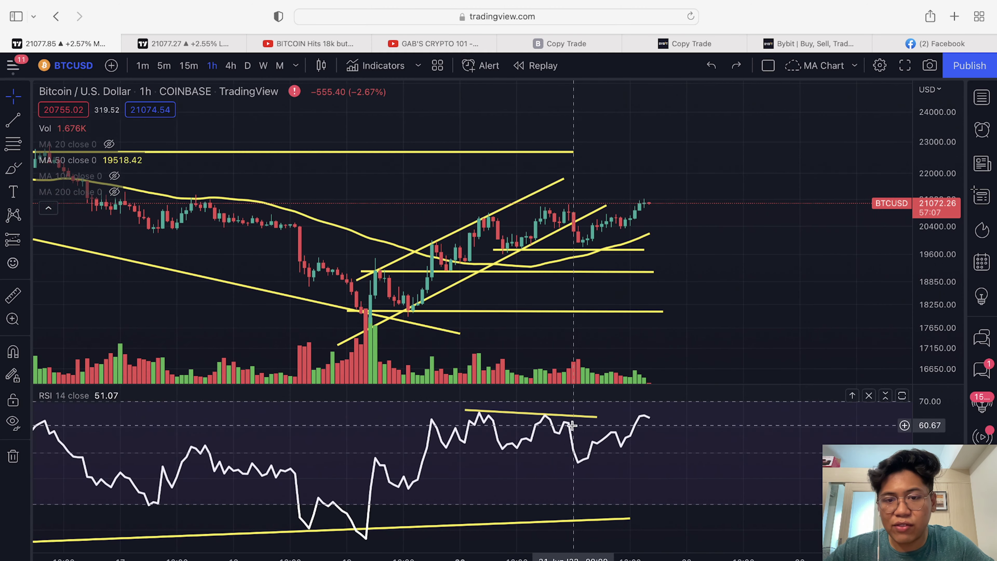
drag(596, 416, 663, 416)
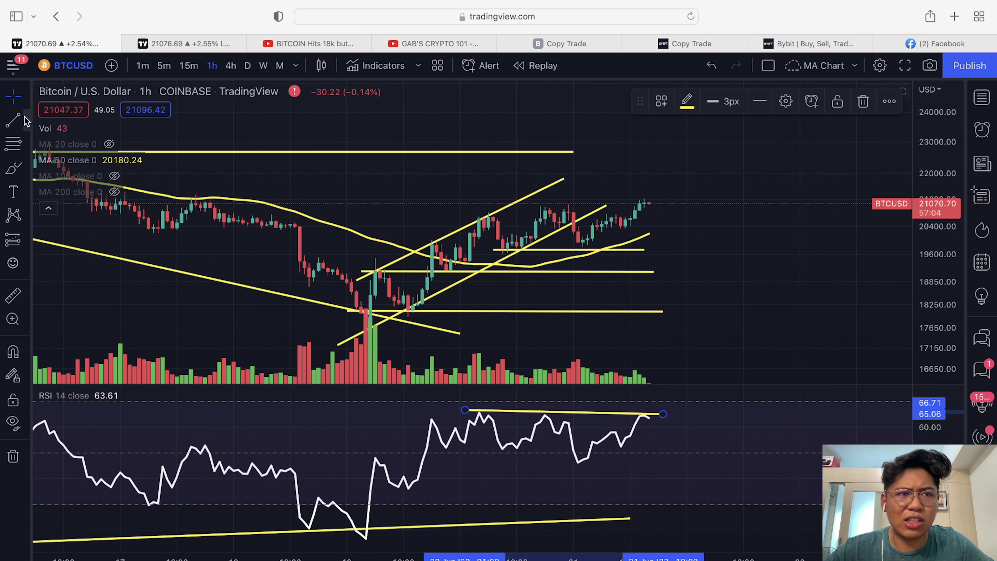
click(25, 119)
click(99, 122)
click(470, 219)
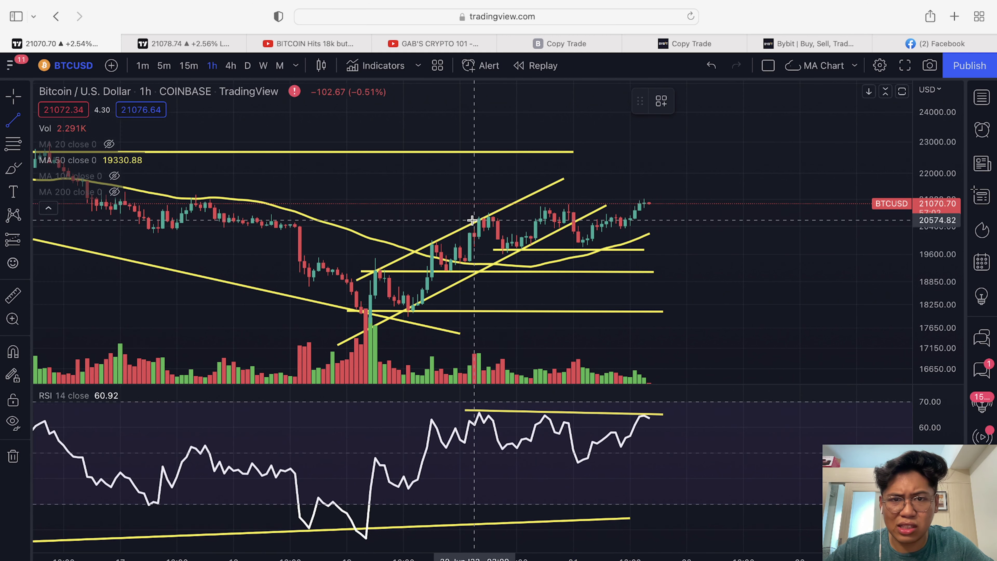
click(668, 194)
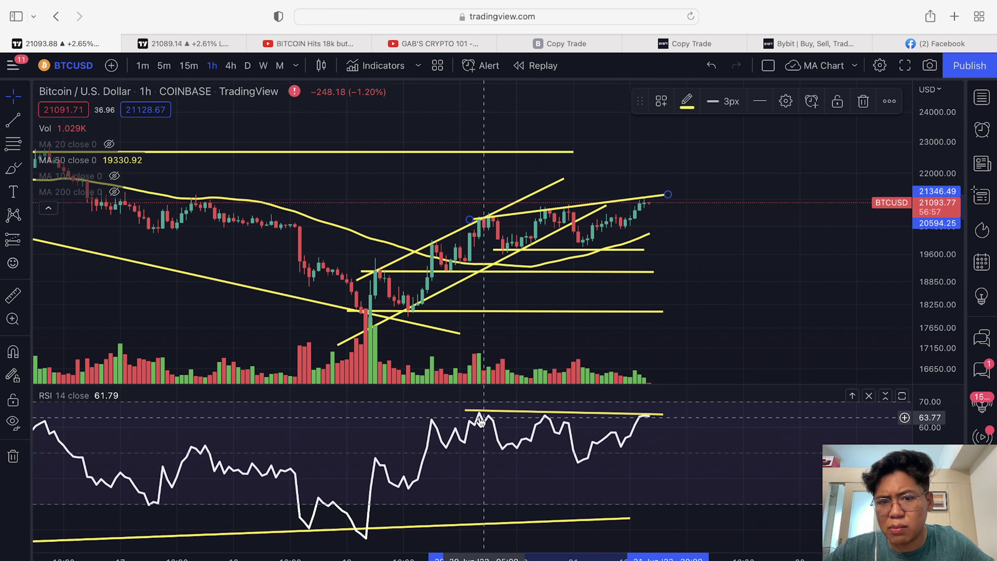
Step: Select the RSI trend line and switch the chart to the 4h interval
click(465, 411)
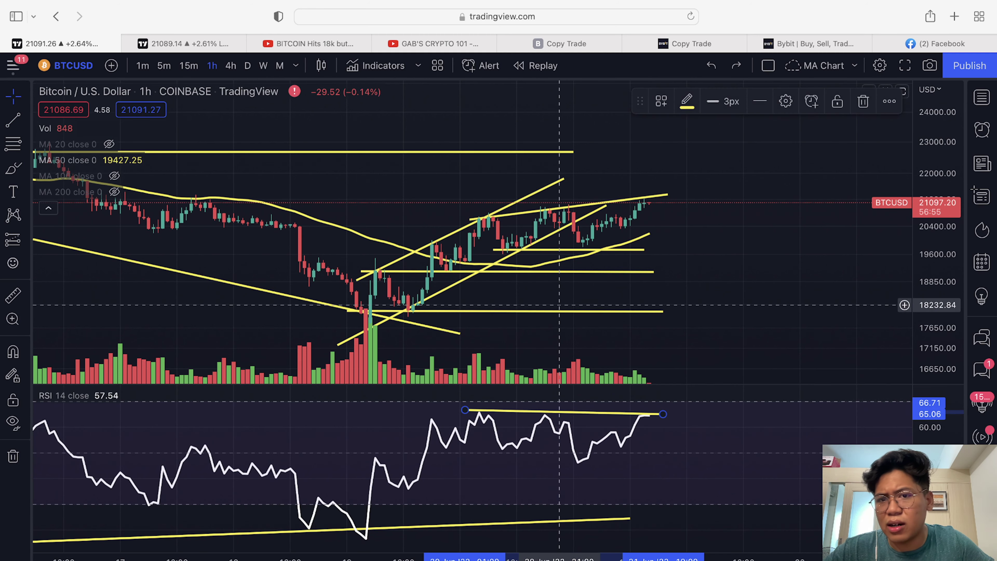
text(4h)
key(Return)
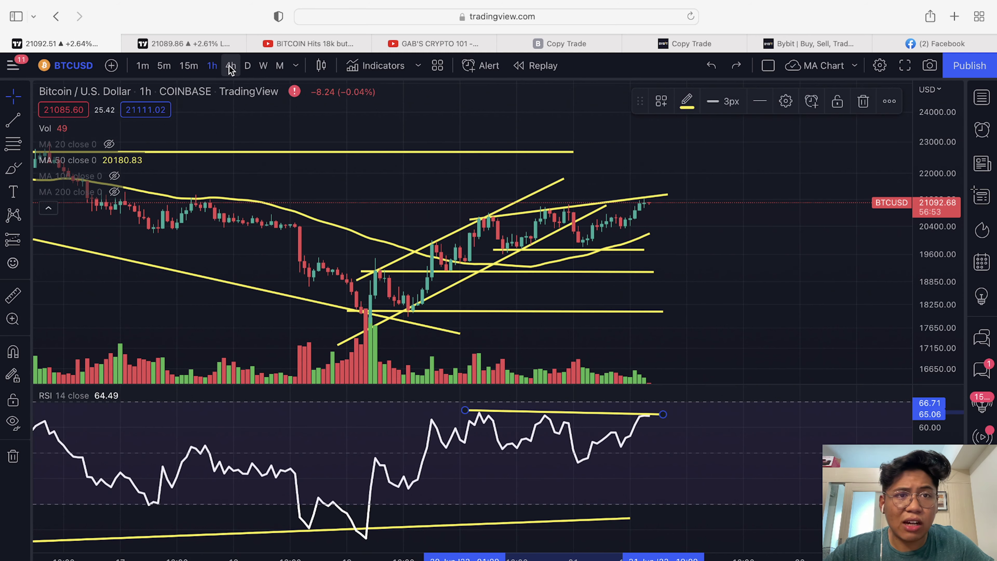
Step: Deselect the RSI trend line and expand the price pane to fill the chart
scroll(668, 175, up, 3)
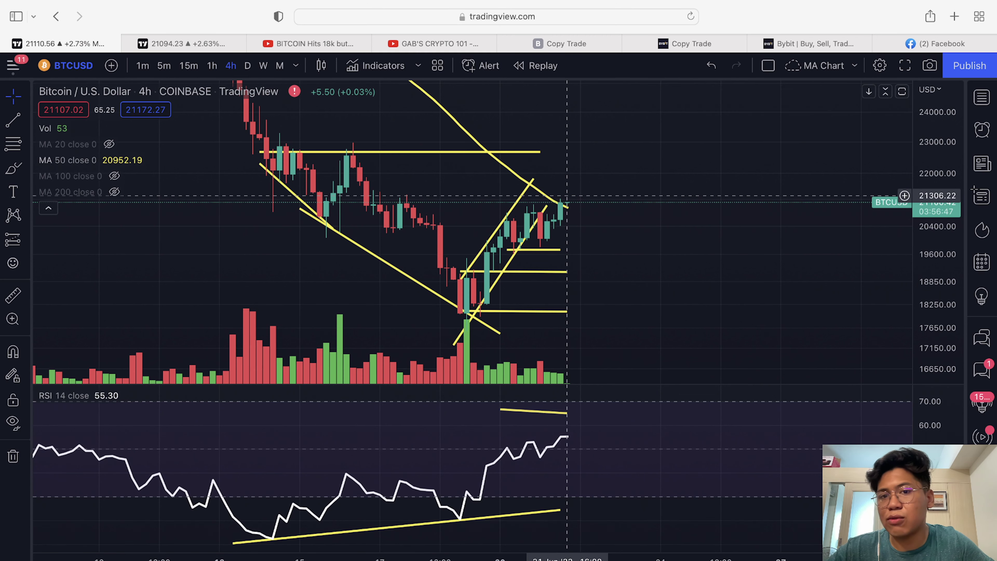
click(581, 215)
scroll(645, 256, up, 3)
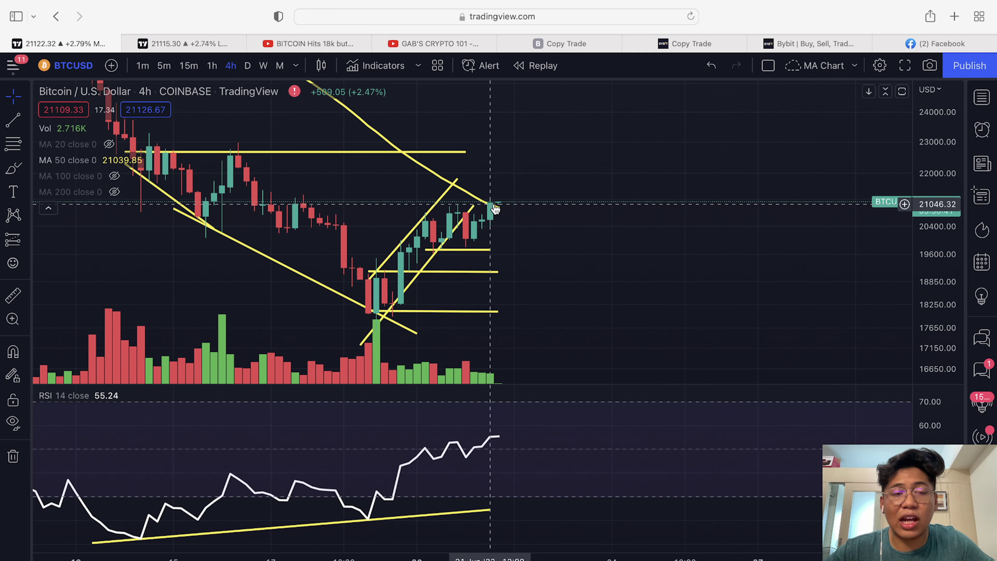
double_click(584, 253)
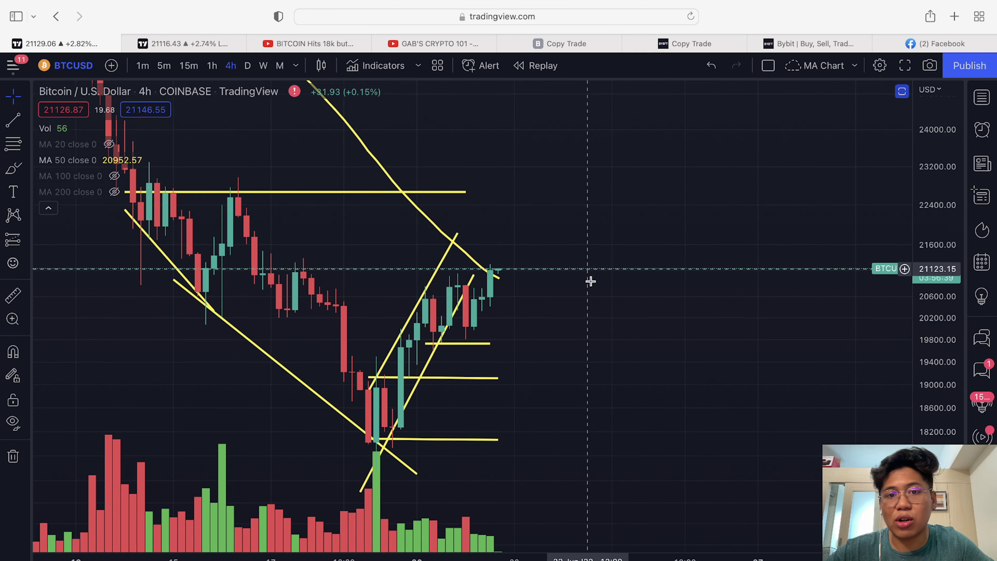
Step: Sketch a freehand circle and a wavy projected path past the latest candles, then undo them
click(13, 168)
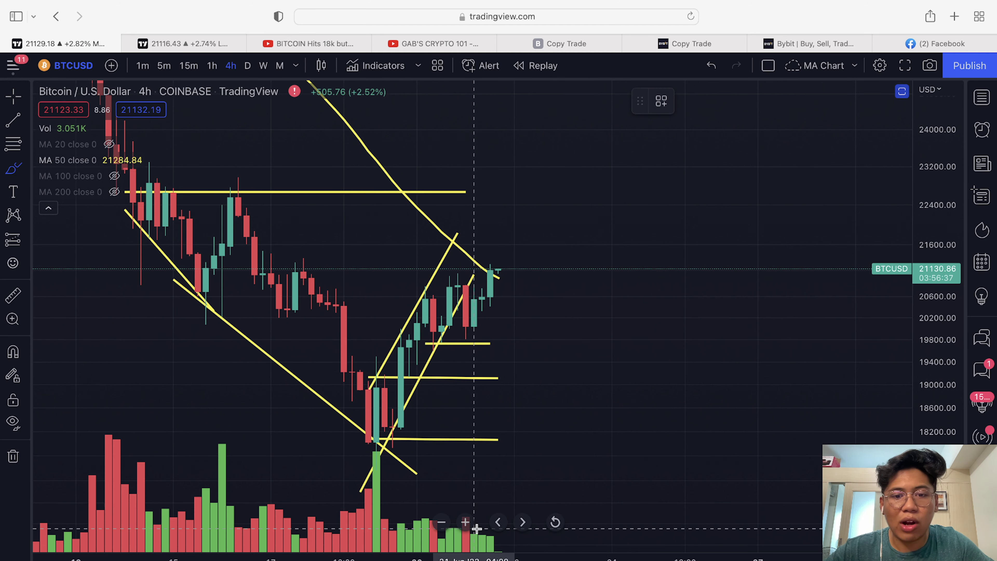
drag(546, 529, 555, 529)
mouse_move(496, 238)
mouse_down()
mouse_move(536, 272)
mouse_move(482, 240)
mouse_up()
key(super+z)
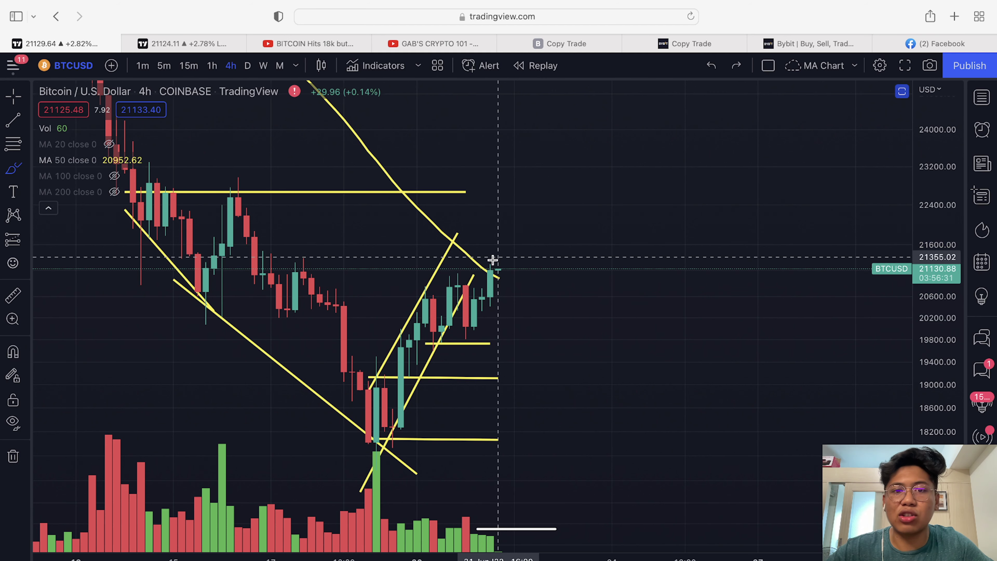
mouse_move(490, 268)
mouse_down()
mouse_move(509, 233)
mouse_move(530, 256)
mouse_up()
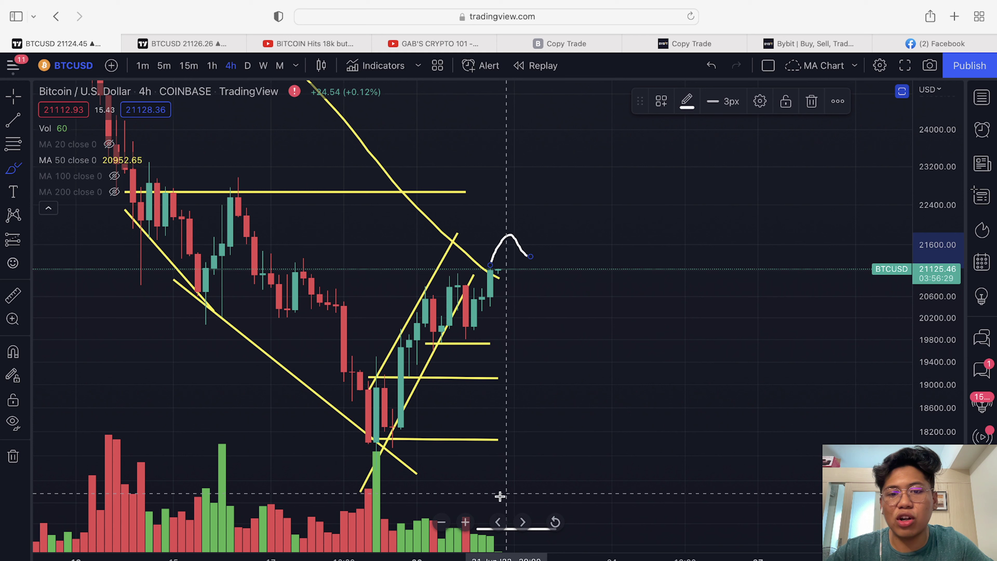
mouse_move(525, 251)
mouse_down()
mouse_move(601, 323)
mouse_move(669, 419)
mouse_up()
key(super+z)
key(super+z)
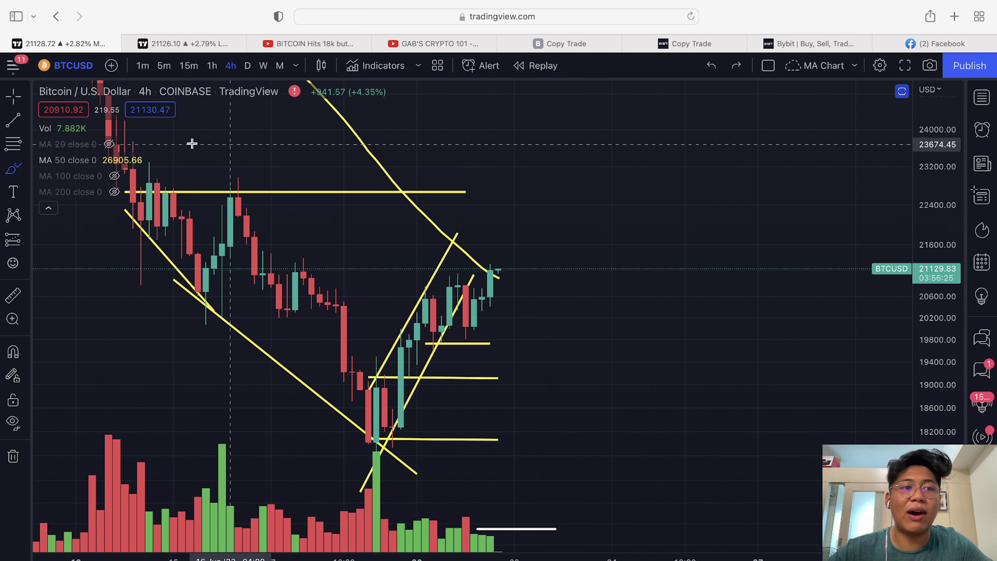
Step: Browse the text and chart pattern tool lists in the left toolbar
scroll(173, 178, down, 5)
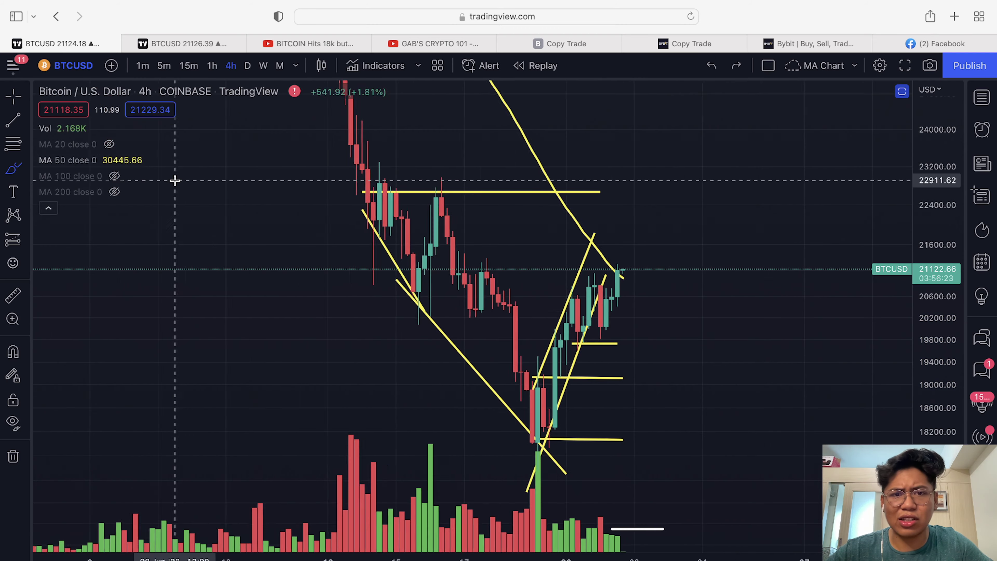
scroll(525, 256, up, 3)
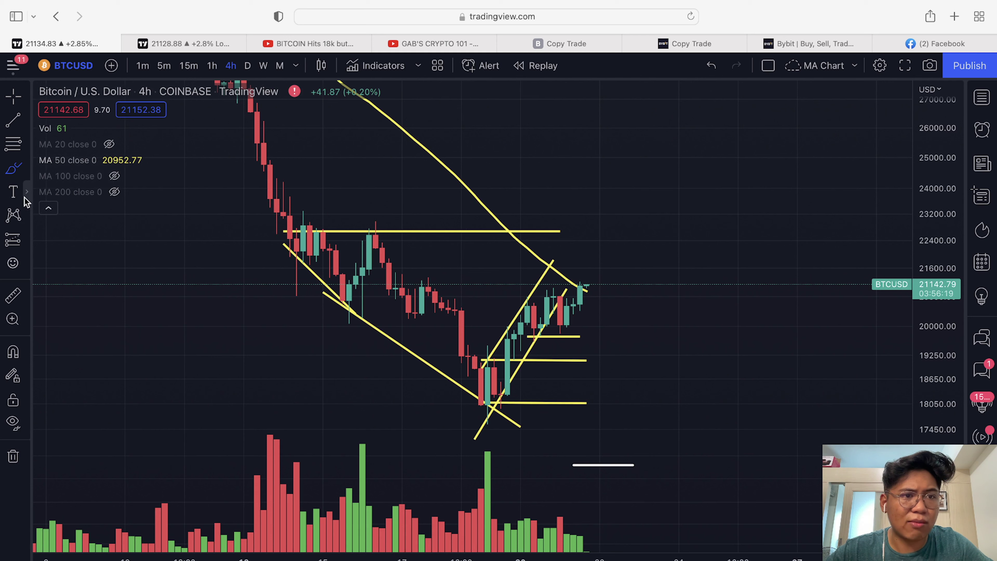
click(25, 194)
click(19, 217)
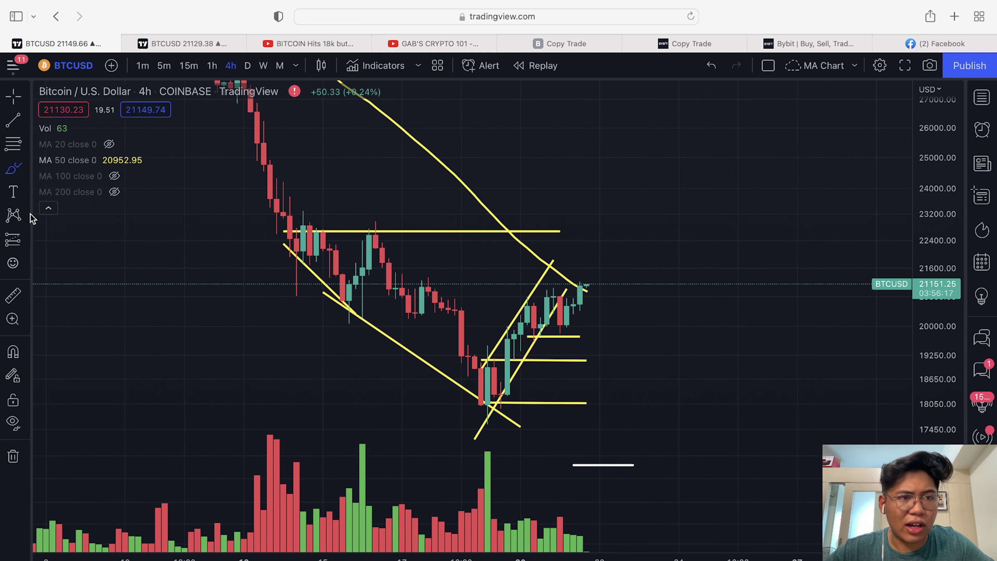
click(26, 216)
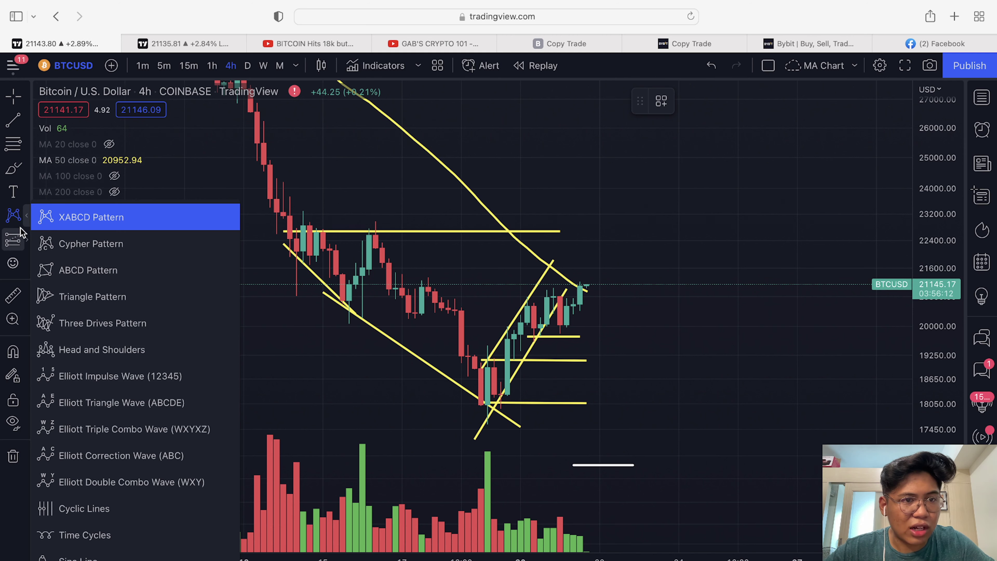
Step: Draw a price-range box from about 21,160 to 23,100 (−8.62%) over the earlier consolidation
click(13, 239)
click(284, 223)
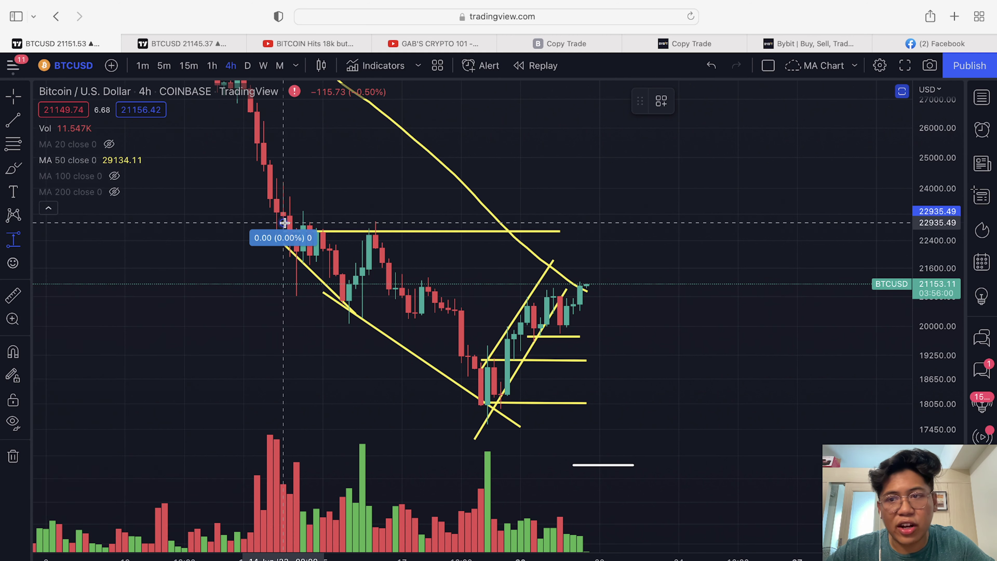
click(750, 276)
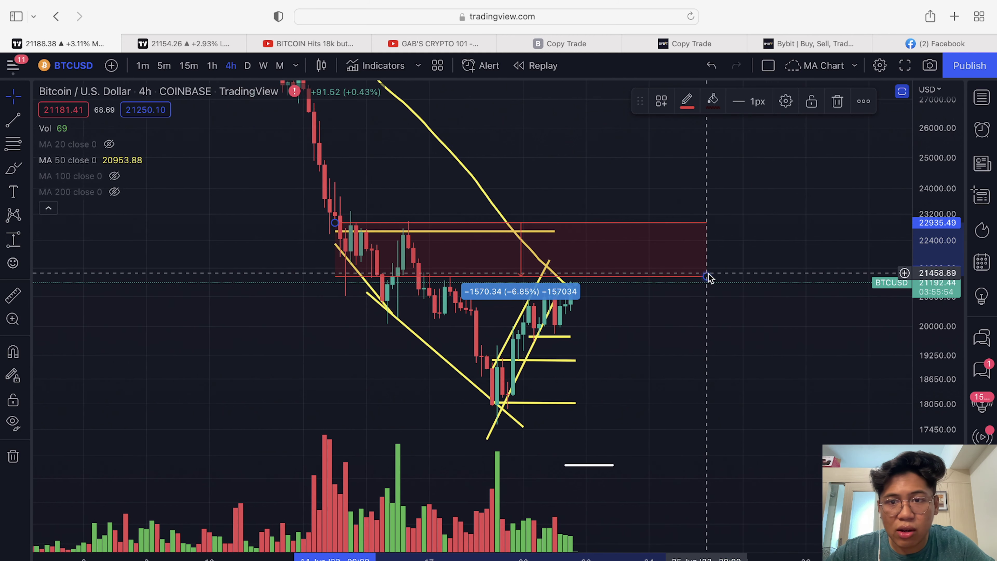
drag(710, 276, 831, 284)
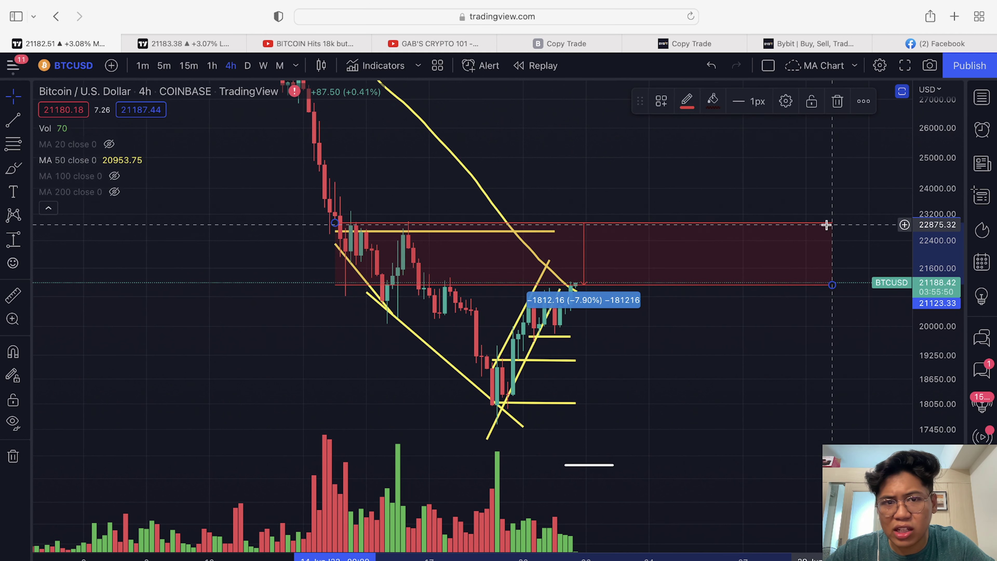
drag(334, 222, 333, 216)
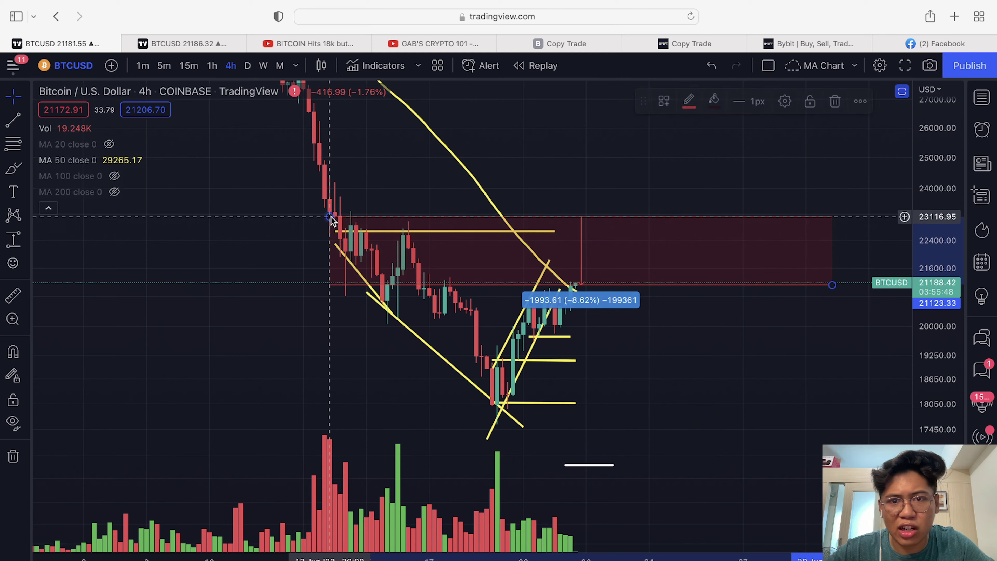
scroll(681, 325, down, 4)
scroll(737, 318, up, 3)
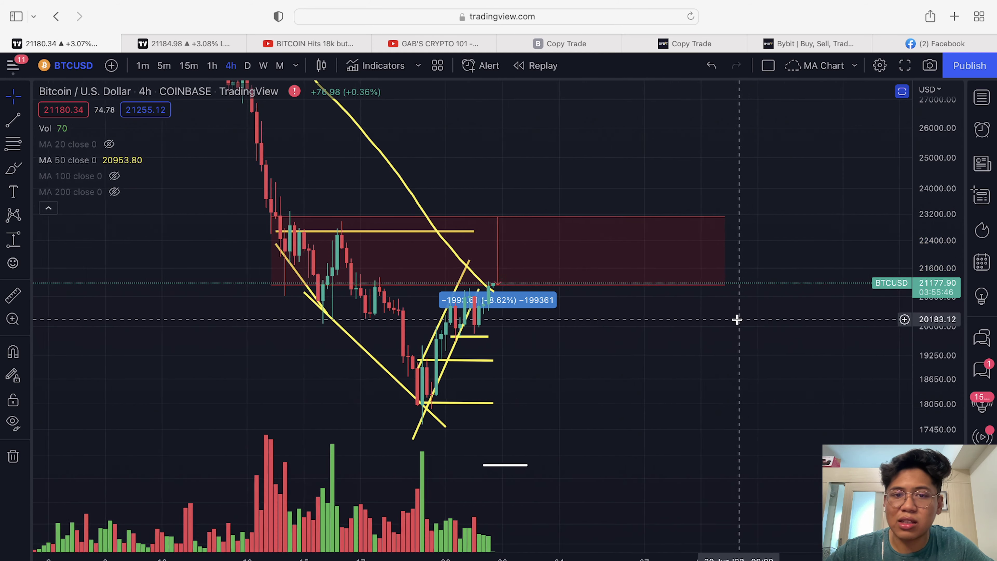
scroll(434, 289, up, 2)
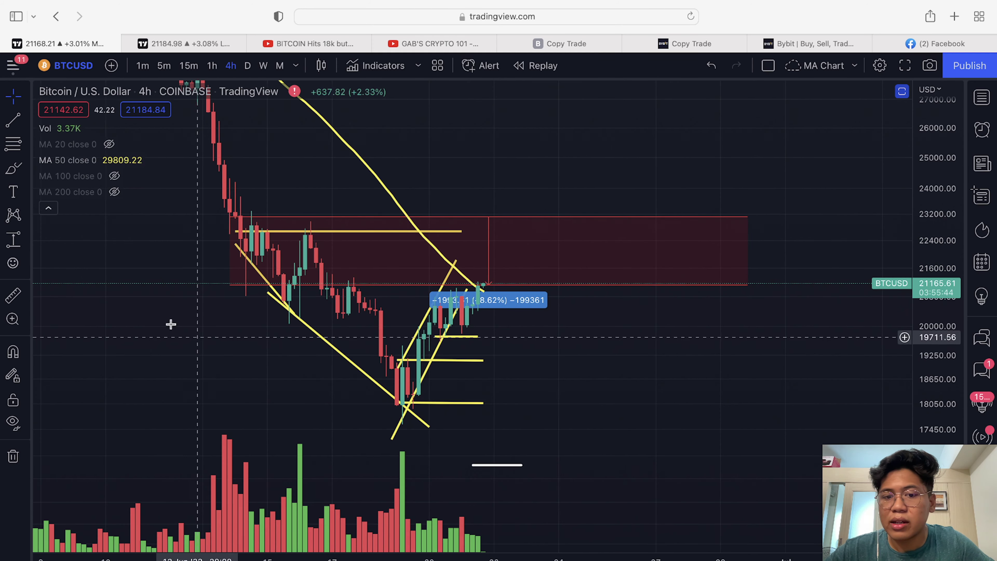
click(13, 168)
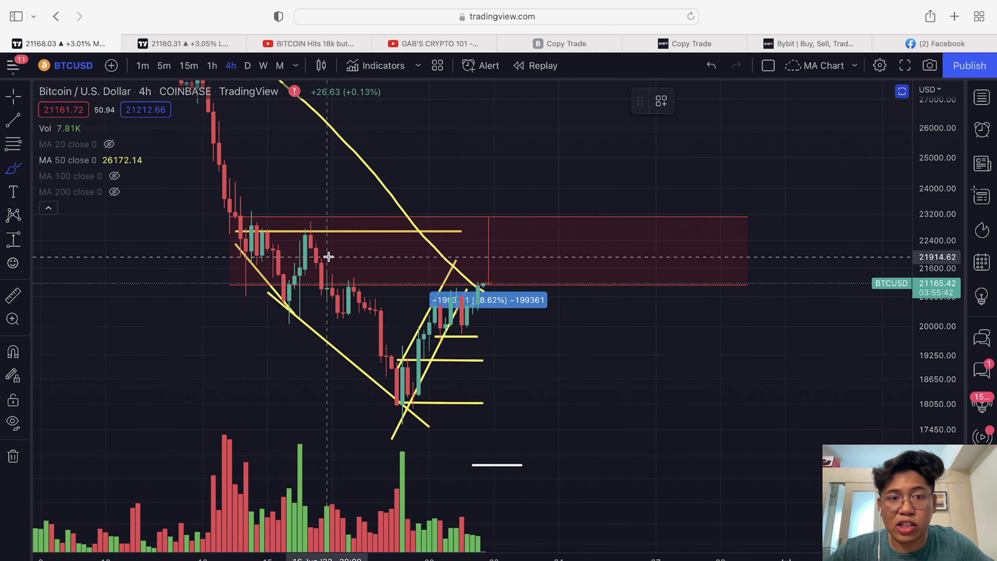
Step: Sketch and undo a price path, circle the 22,000 resistance zone, then return to the Facebook peso post
mouse_move(328, 259)
mouse_down()
mouse_move(424, 402)
mouse_move(495, 250)
mouse_move(561, 389)
mouse_move(650, 258)
mouse_up()
key(super+z)
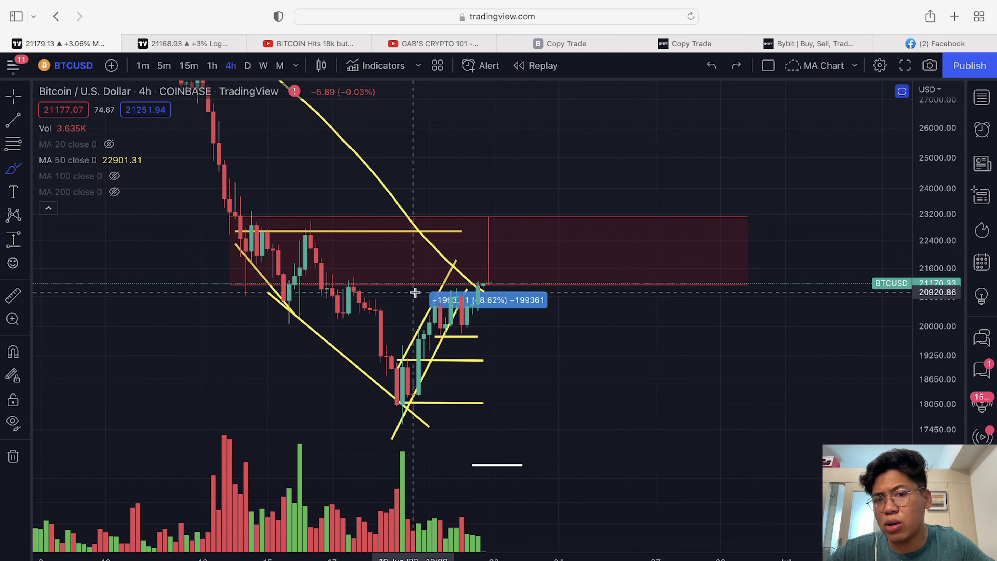
scroll(415, 292, up, 5)
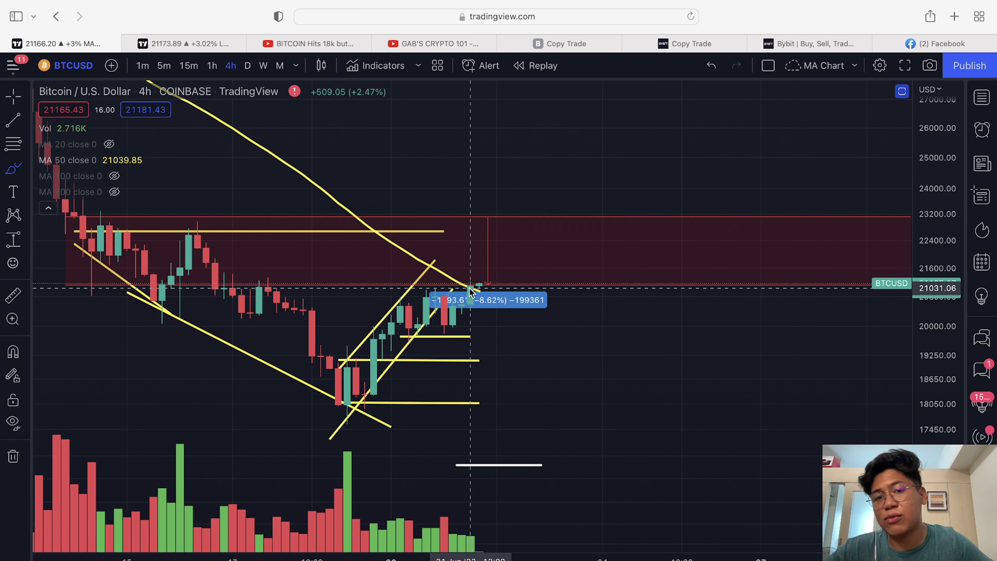
mouse_move(529, 224)
mouse_down()
mouse_move(501, 282)
mouse_move(495, 236)
mouse_up()
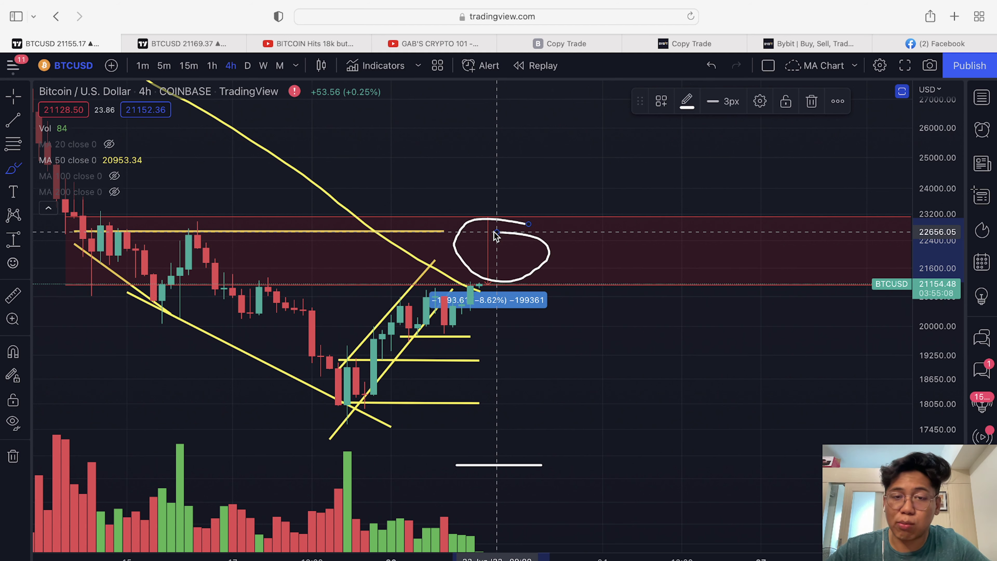
key(super+9)
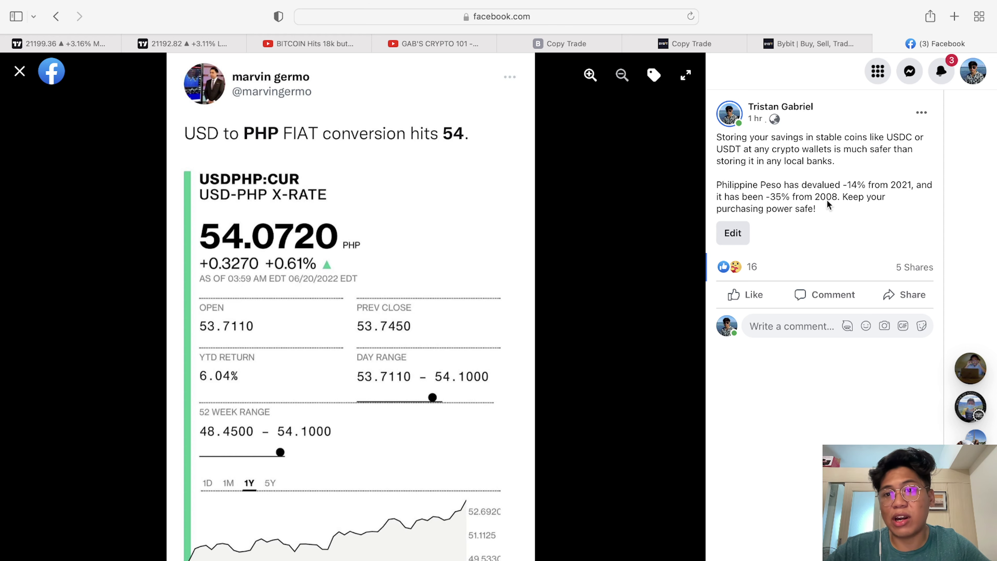
drag(801, 184, 869, 189)
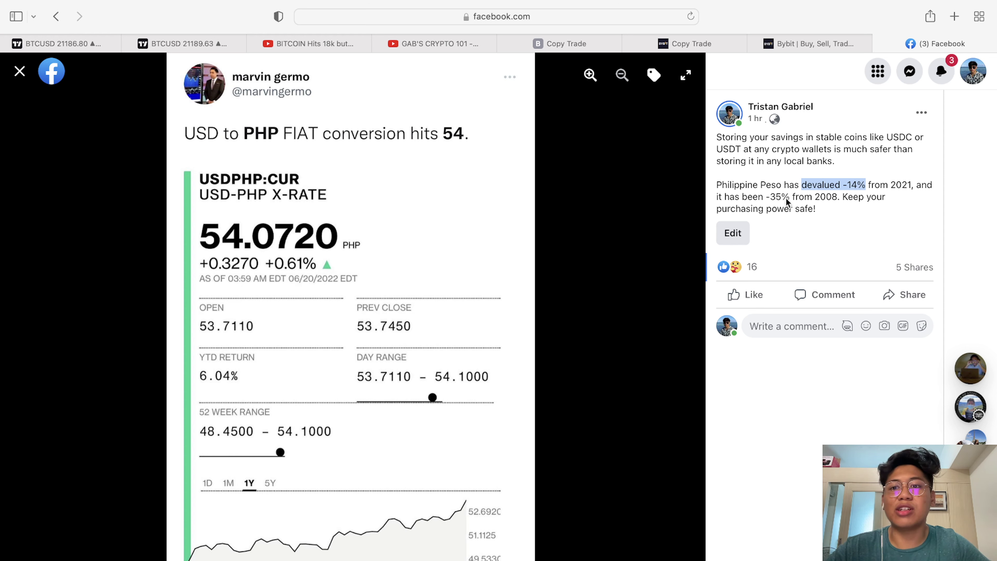
Step: Highlight the post's -35% peso devaluation figure, then go to the Bybit website
drag(764, 198, 787, 197)
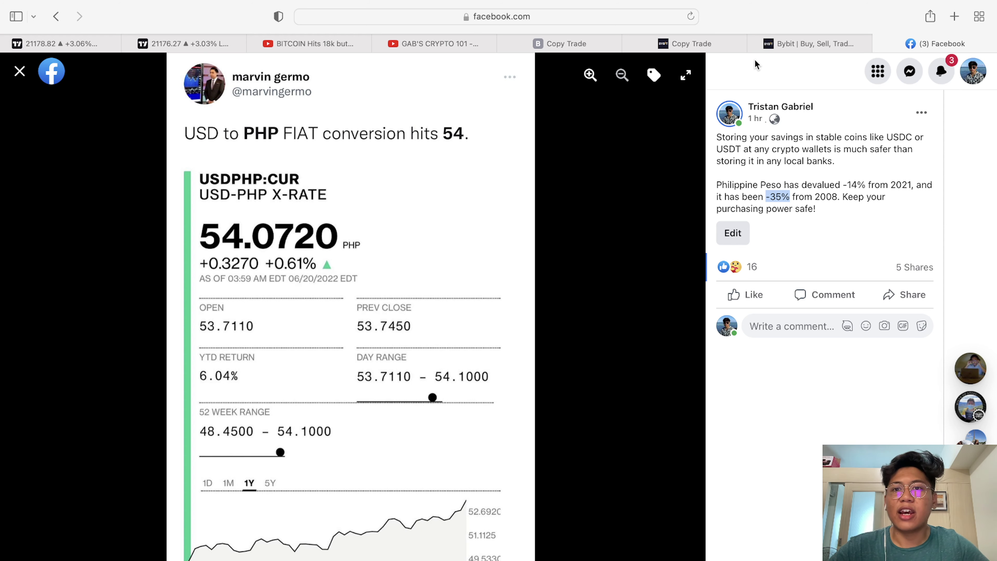
click(785, 43)
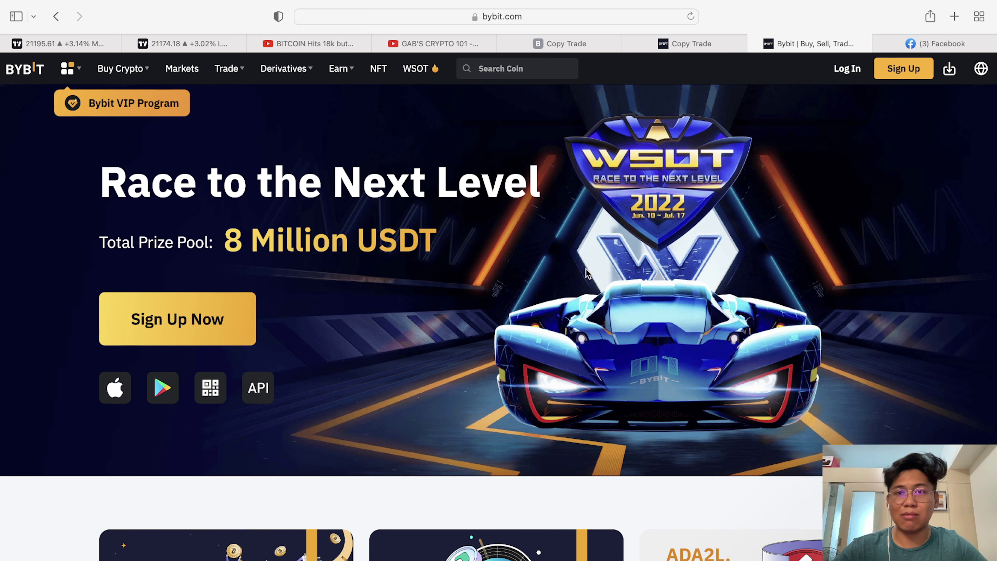
Step: Glance at gabscrypto's trader details, then go to the Copy Trading list of principal traders
click(683, 46)
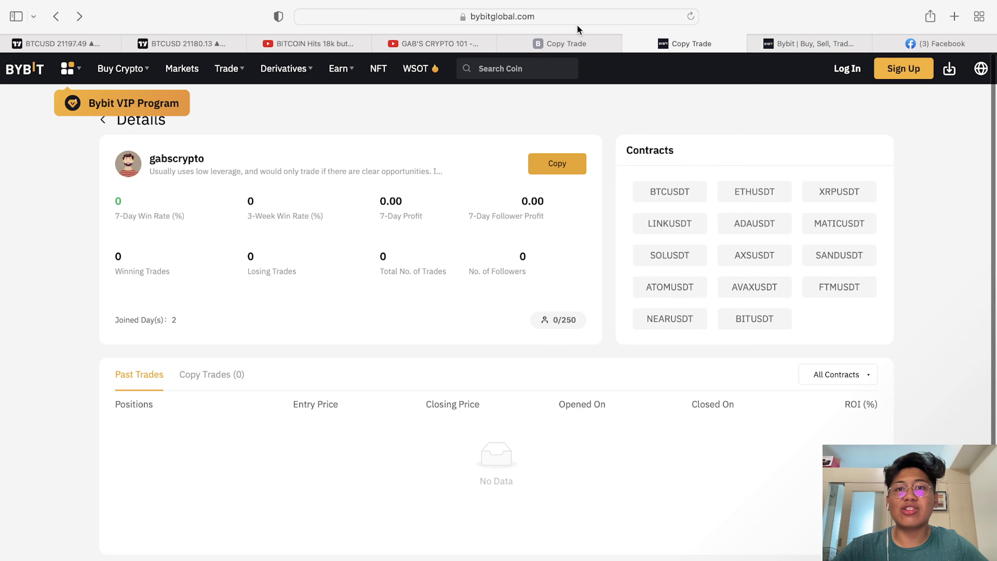
click(570, 45)
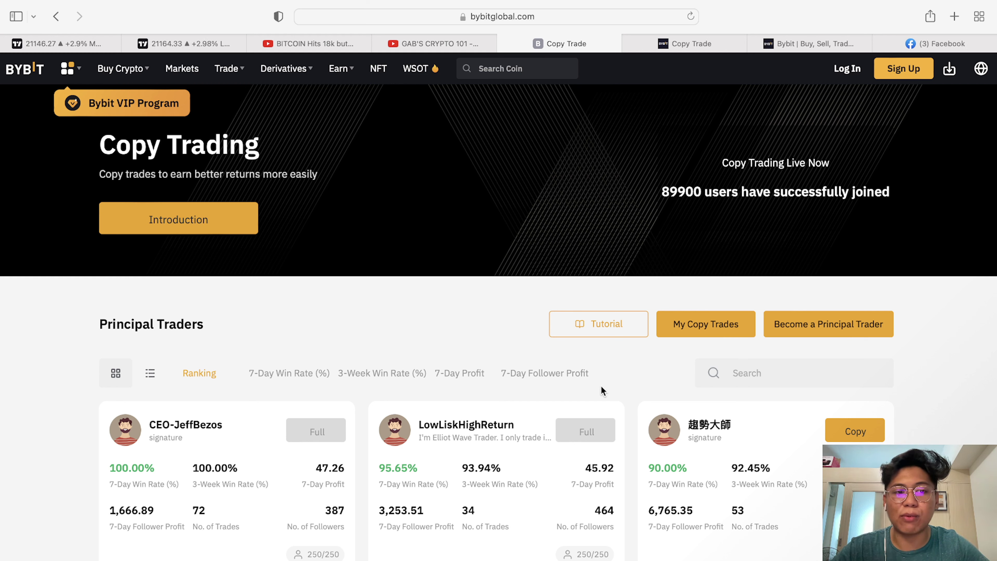
scroll(601, 386, down, 3)
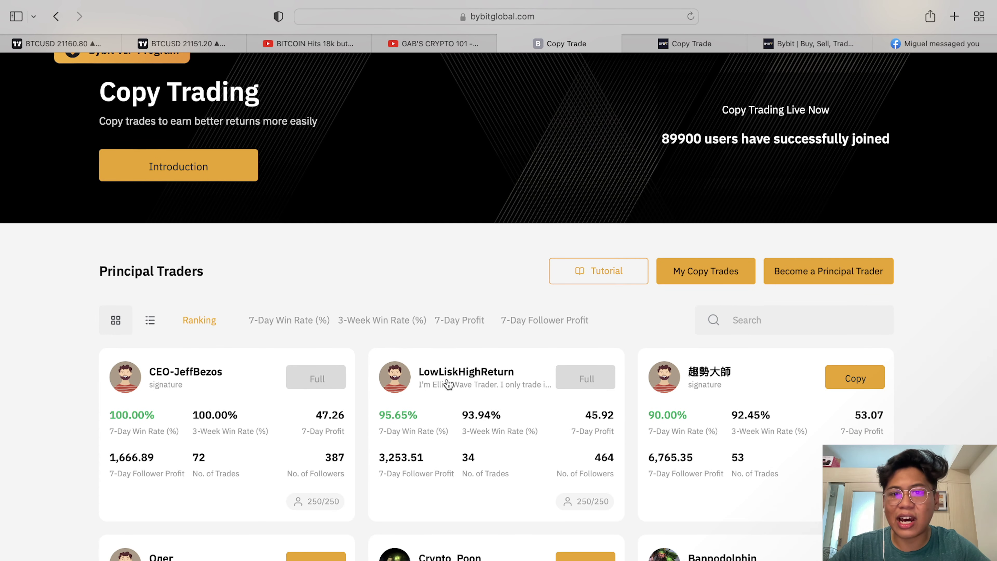
scroll(475, 380, up, 1)
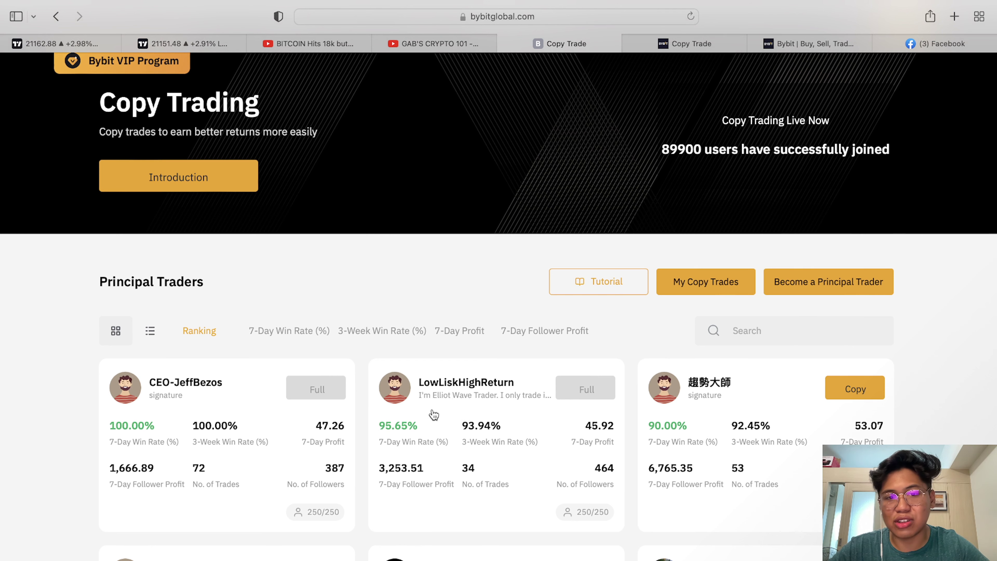
scroll(425, 414, up, 1)
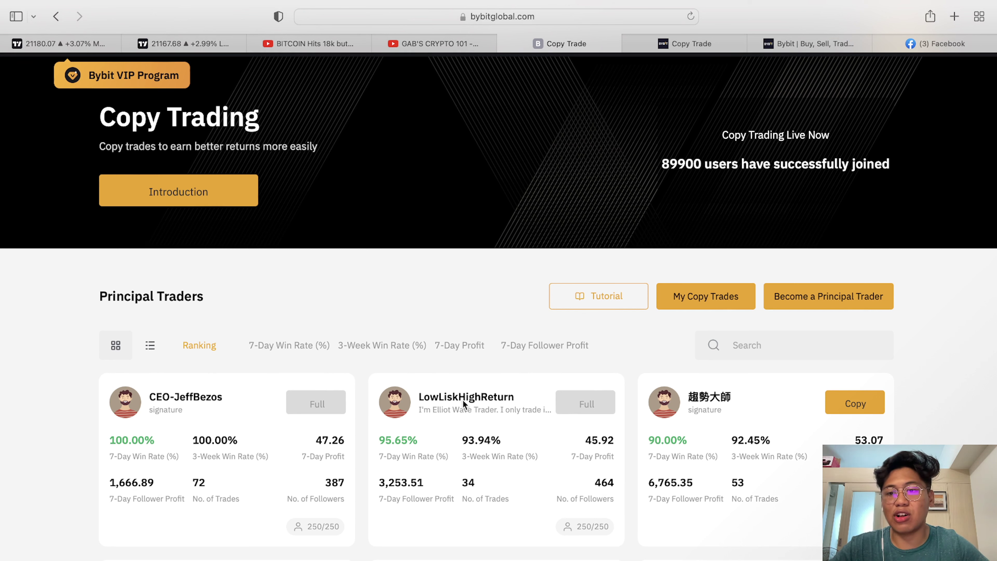
scroll(463, 399, up, 3)
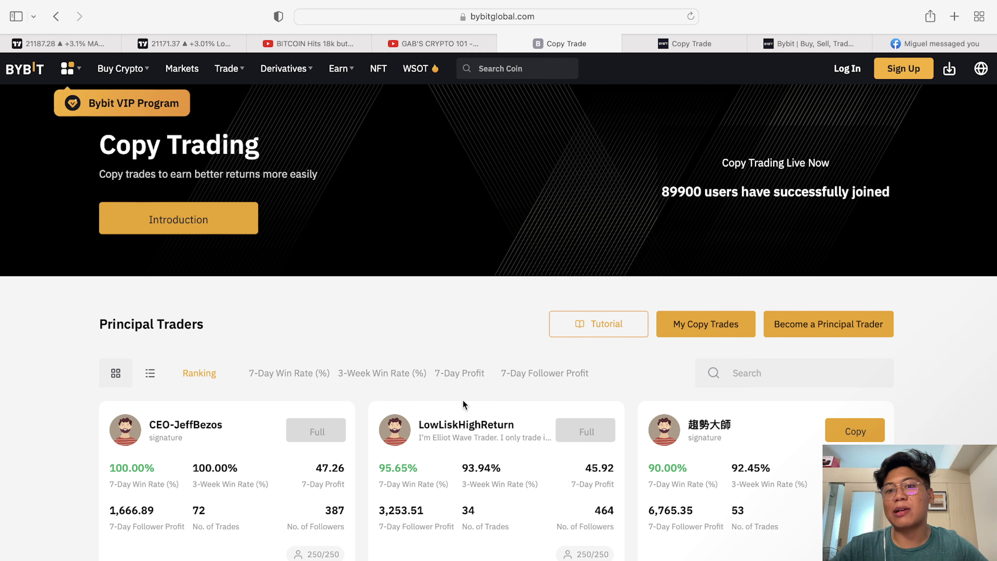
scroll(462, 400, down, 2)
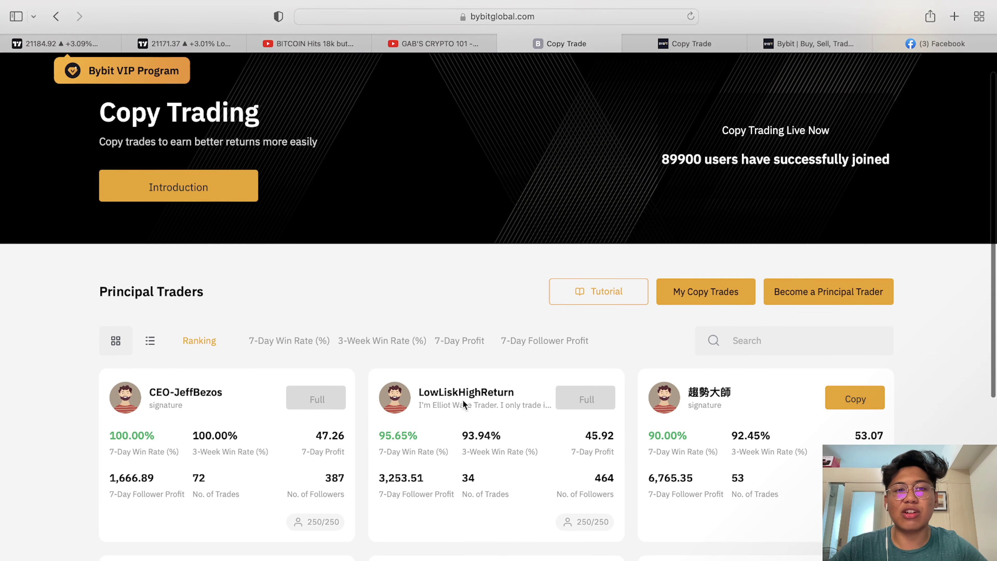
scroll(683, 389, down, 5)
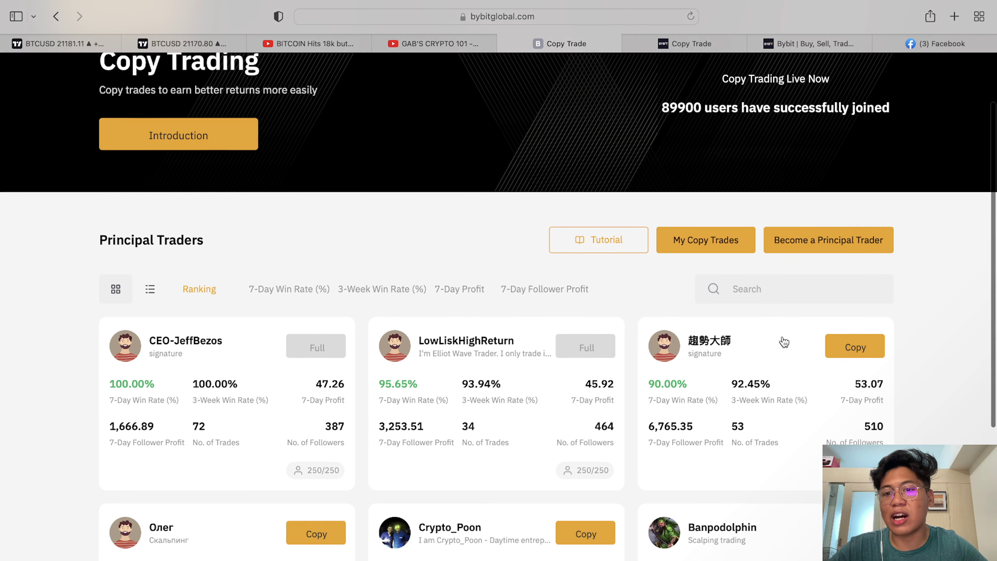
scroll(741, 361, down, 3)
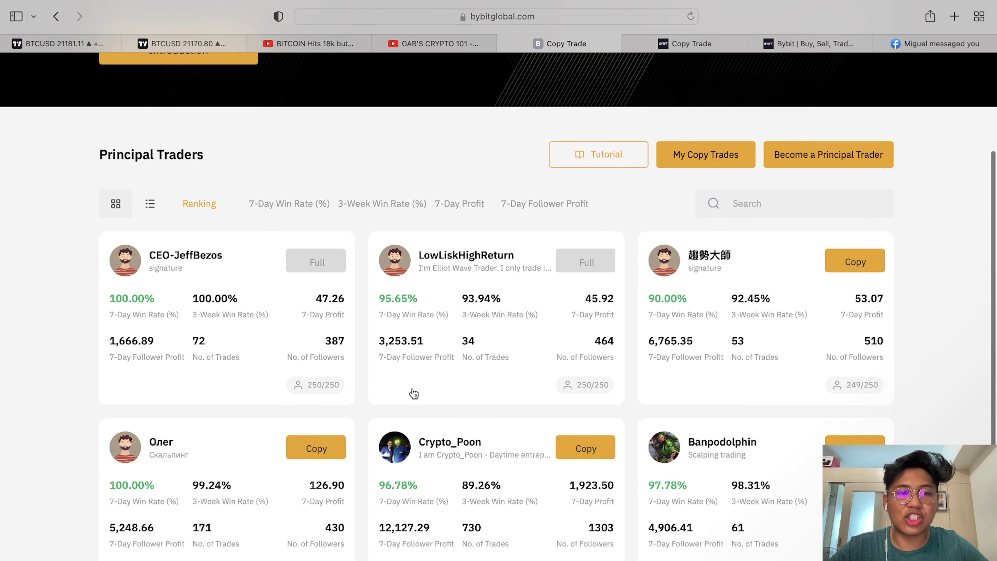
scroll(354, 400, down, 3)
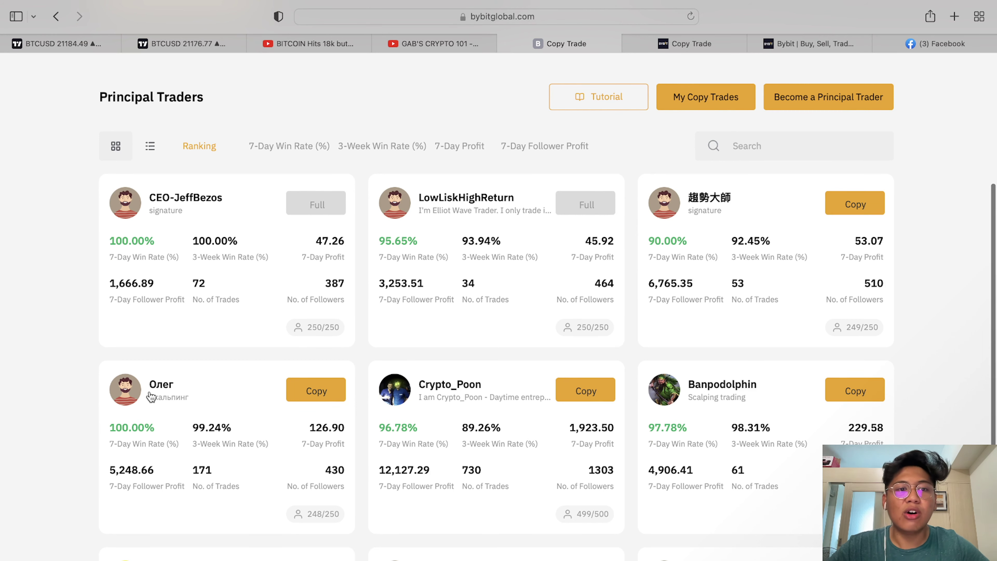
click(198, 394)
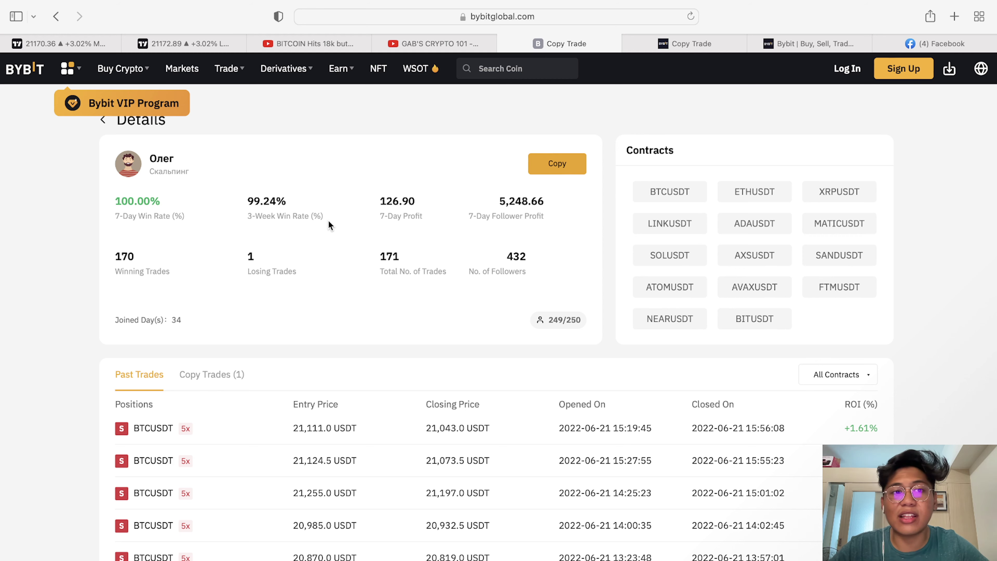
click(103, 120)
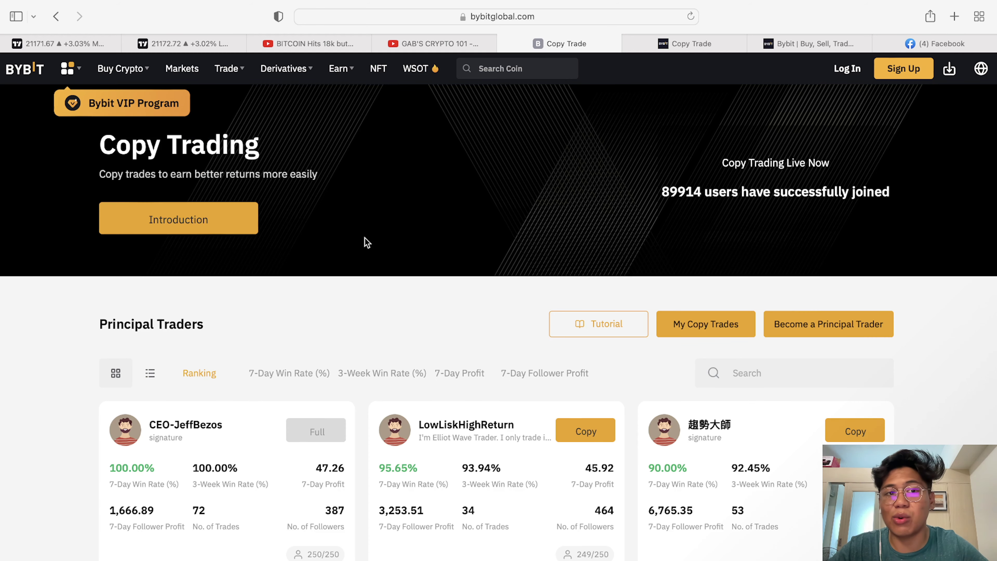
Step: Search the principal traders for 'gabscrypto' and select the typed name in the search box
scroll(411, 292, down, 1)
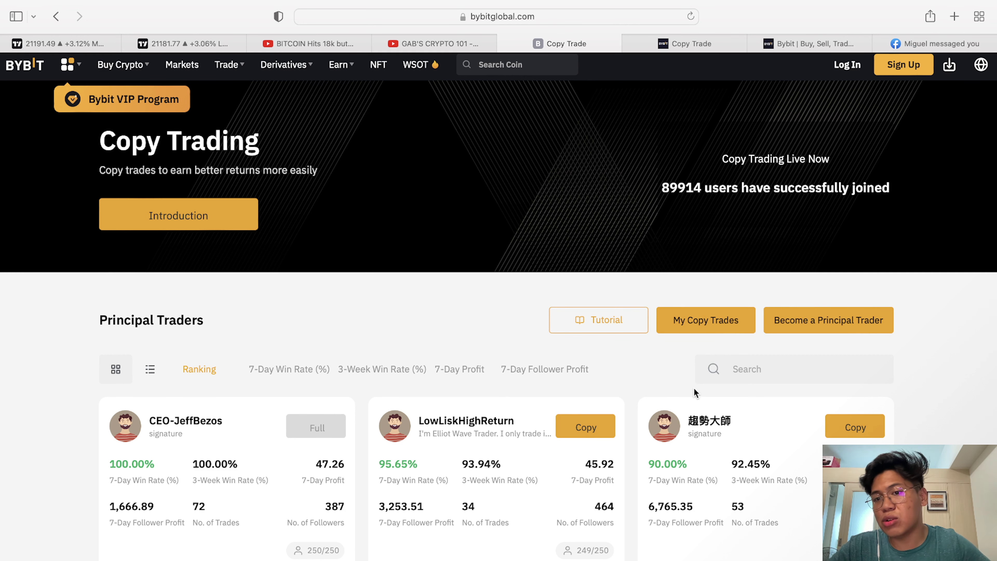
click(739, 373)
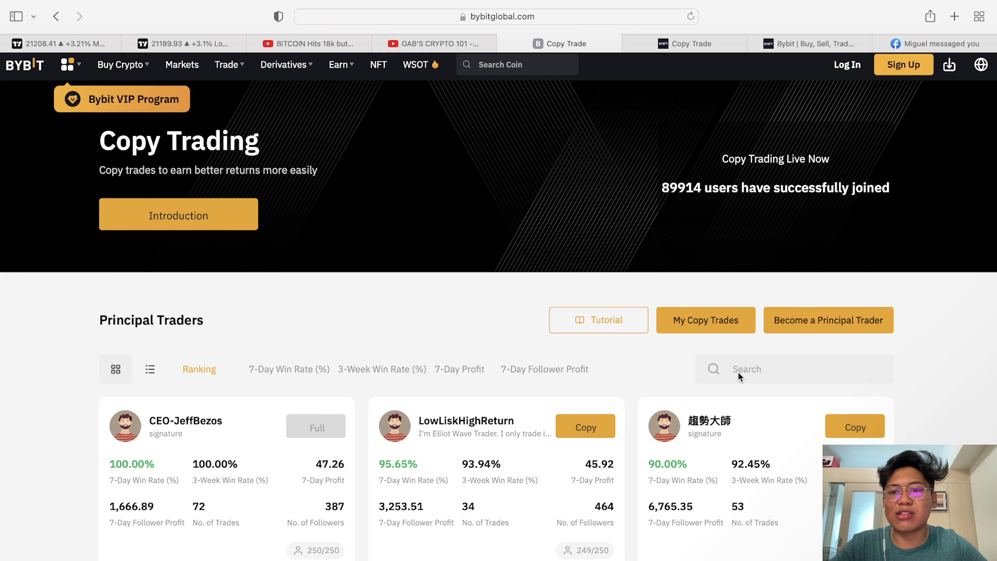
text(gabscryp)
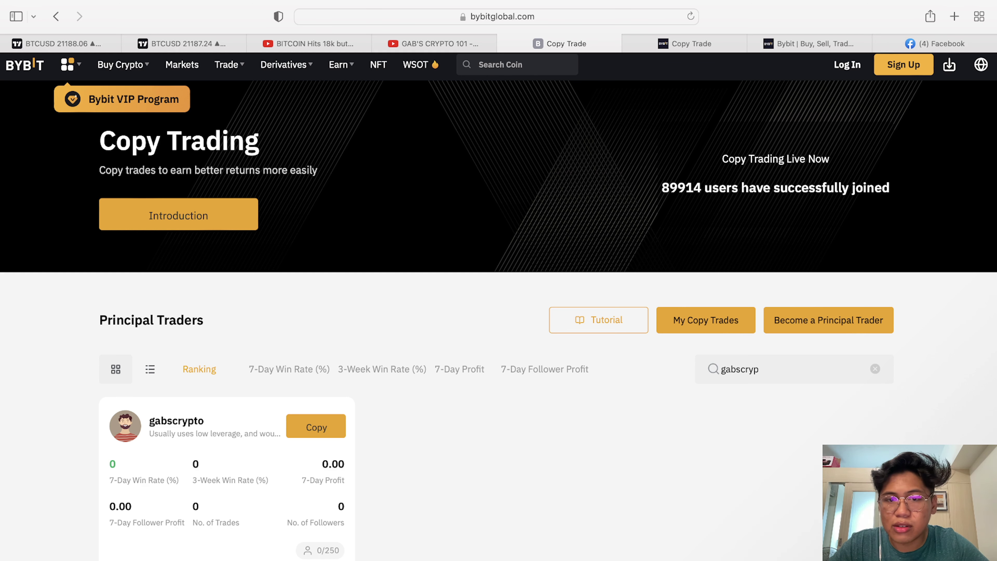
text(to)
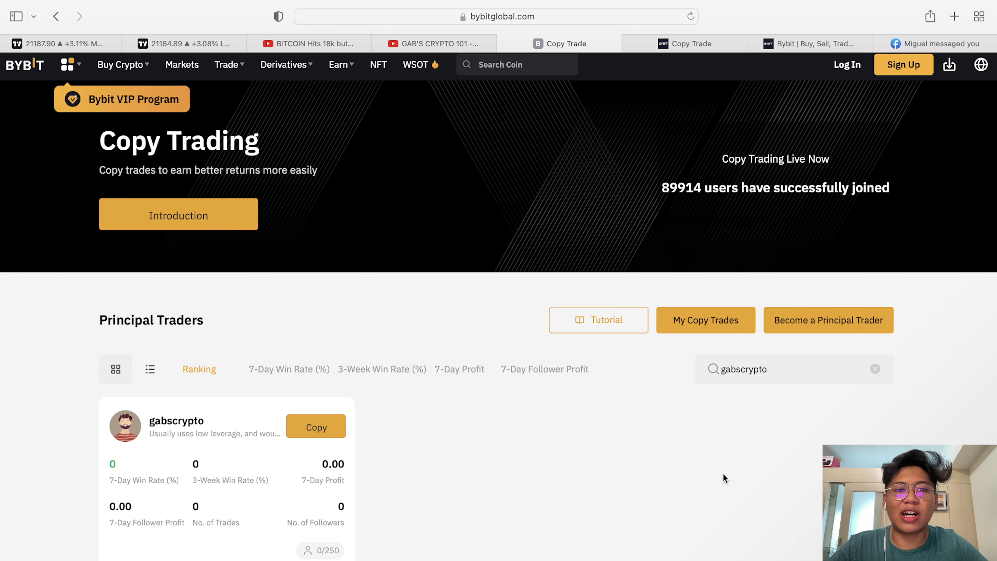
scroll(723, 473, down, 3)
scroll(301, 429, up, 1)
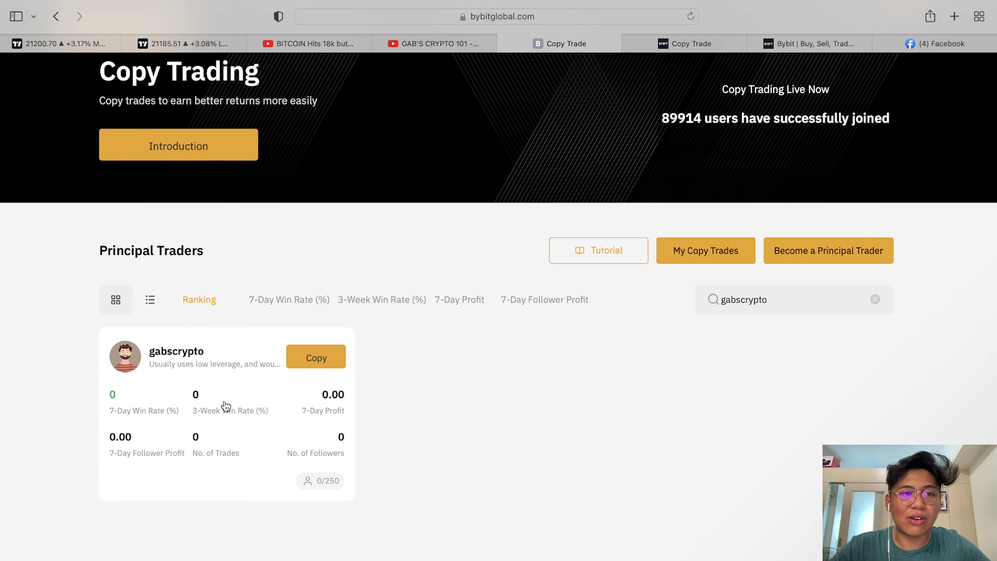
scroll(268, 317, up, 4)
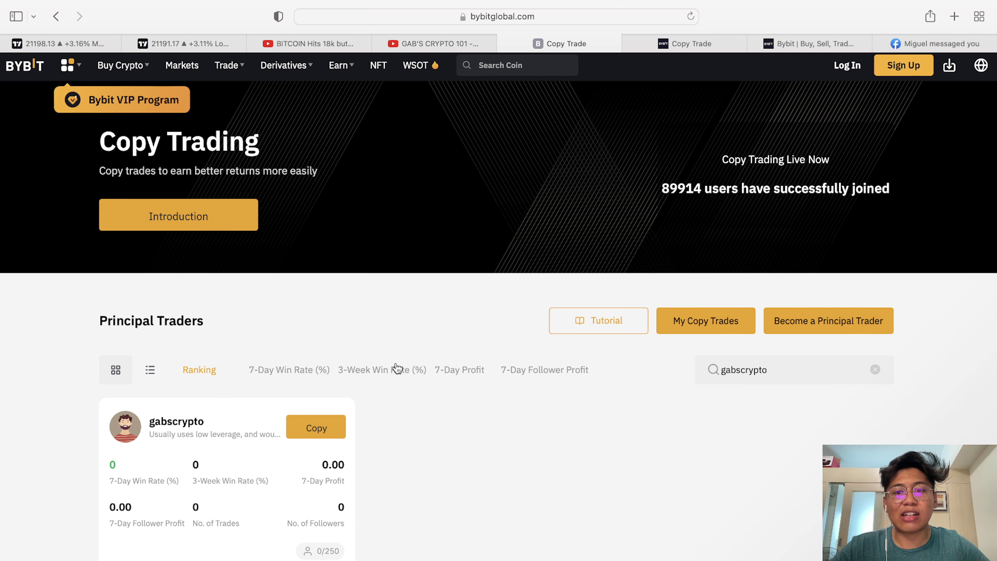
double_click(748, 371)
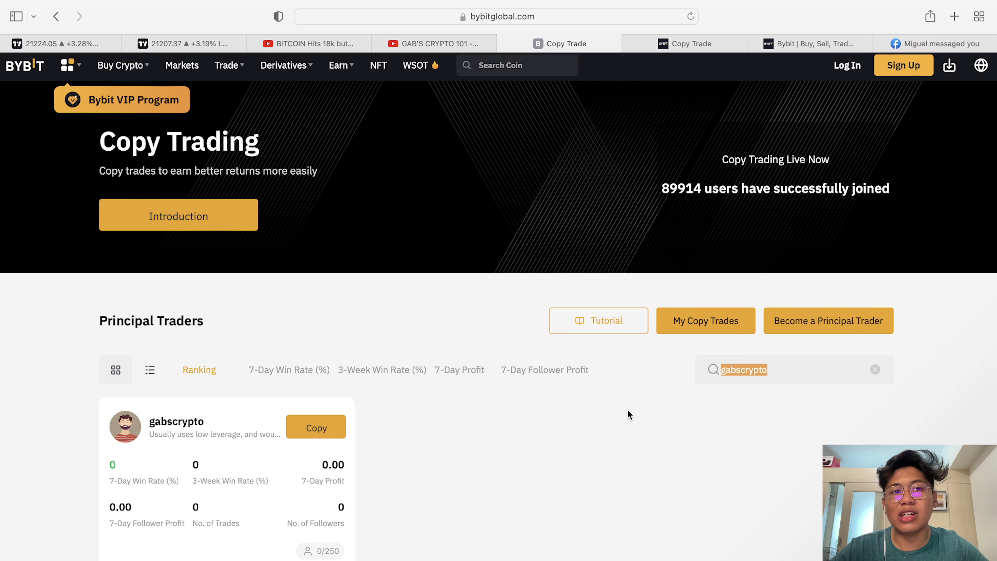
Step: Clear the trader search and check the Copy Trading page's full web address
click(875, 370)
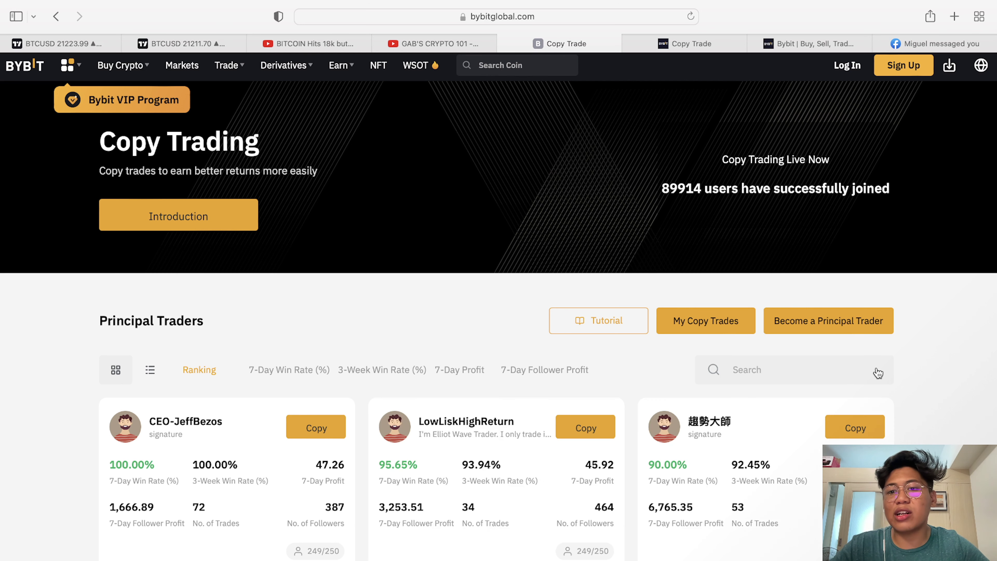
click(536, 17)
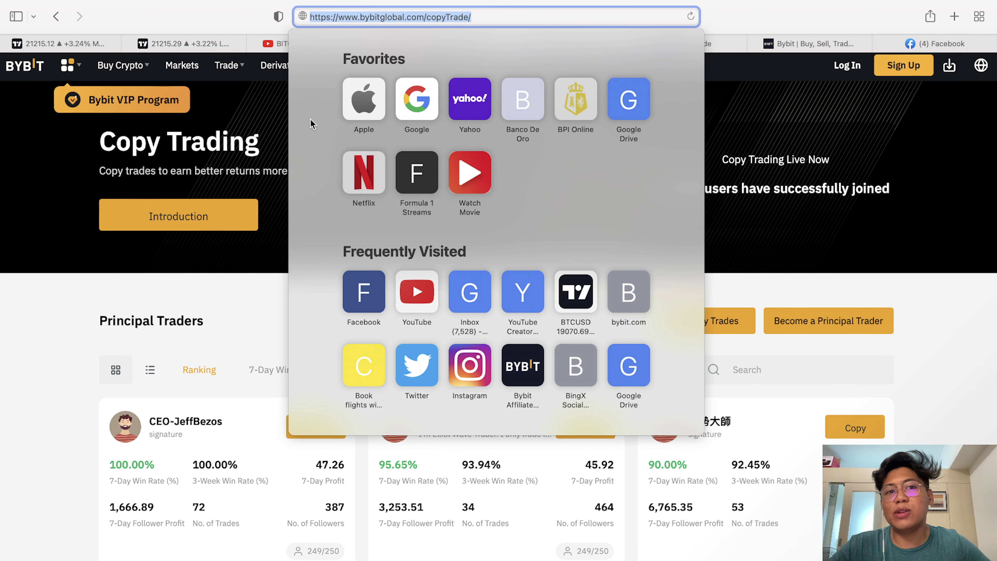
click(259, 120)
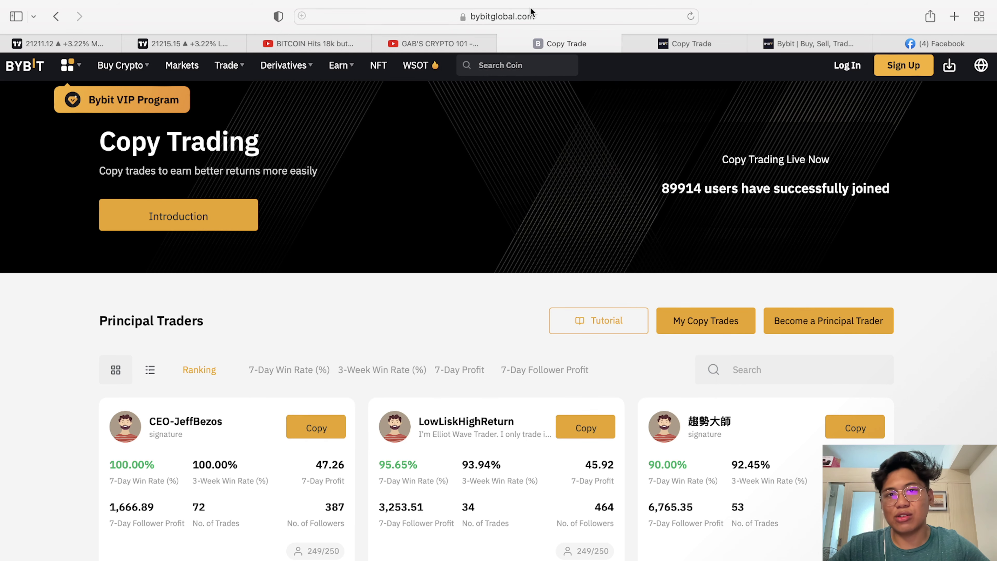
click(518, 16)
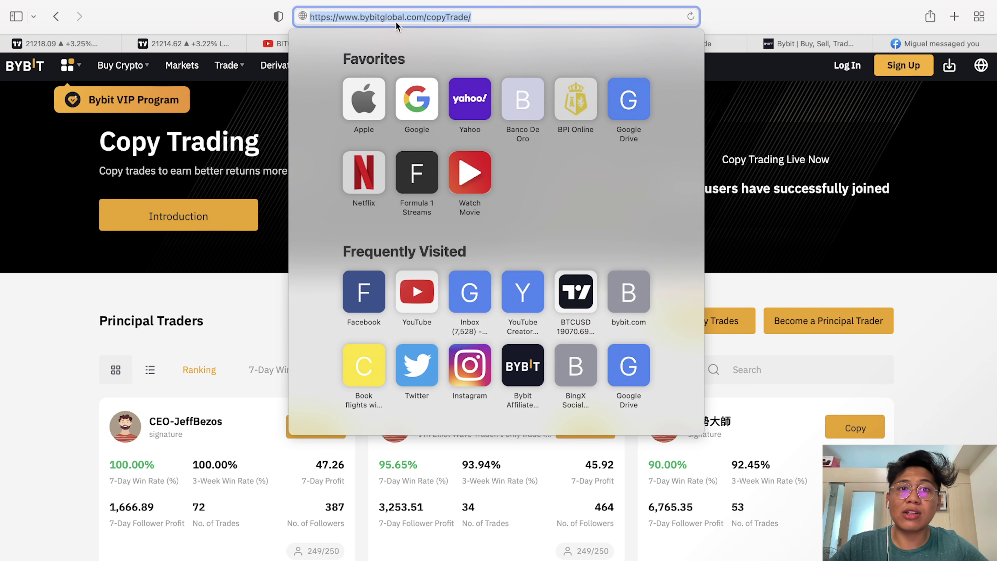
click(735, 100)
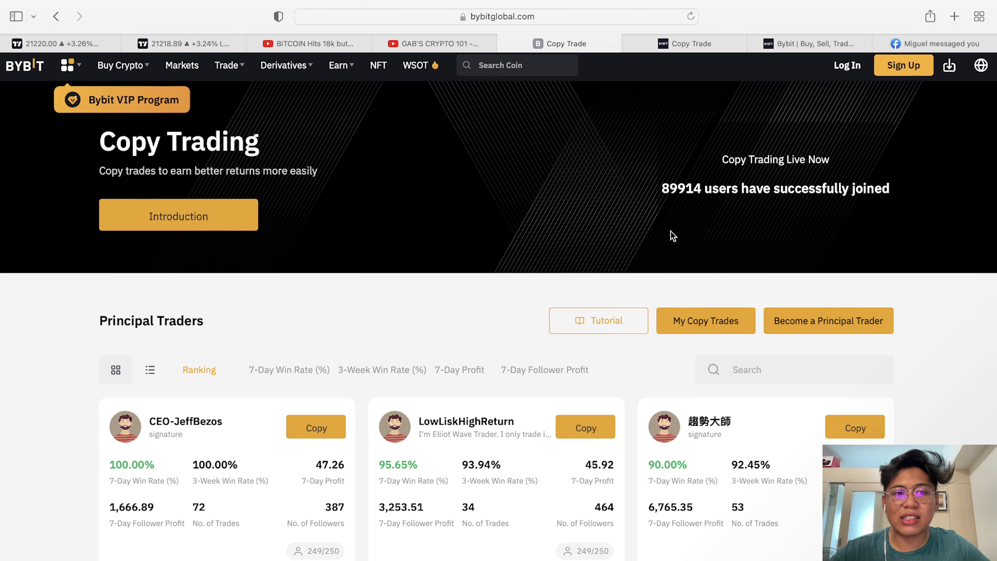
scroll(601, 383, down, 1)
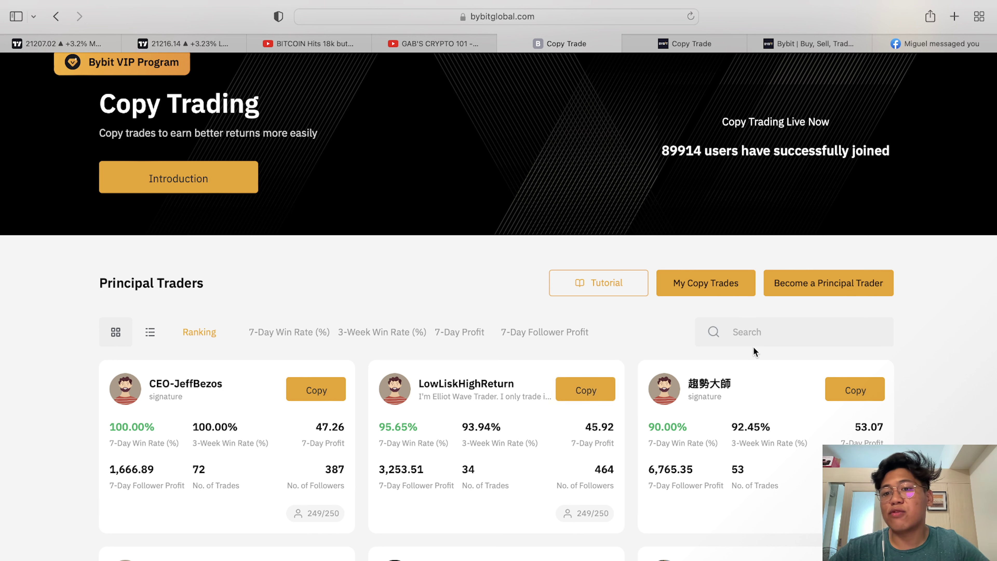
Step: Search the principal traders for 'gabscrypto' again
click(753, 331)
text(gab)
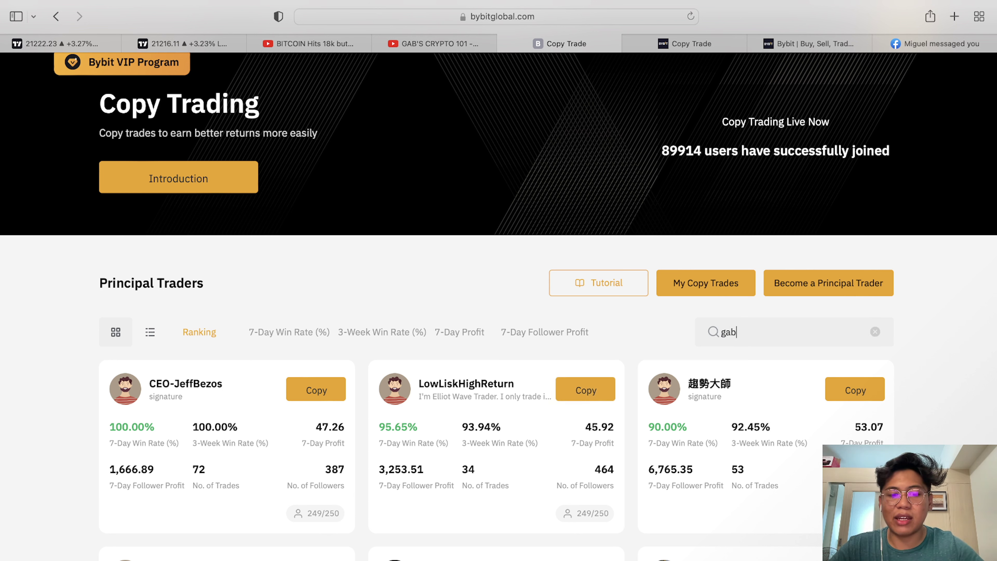
text(scrypto)
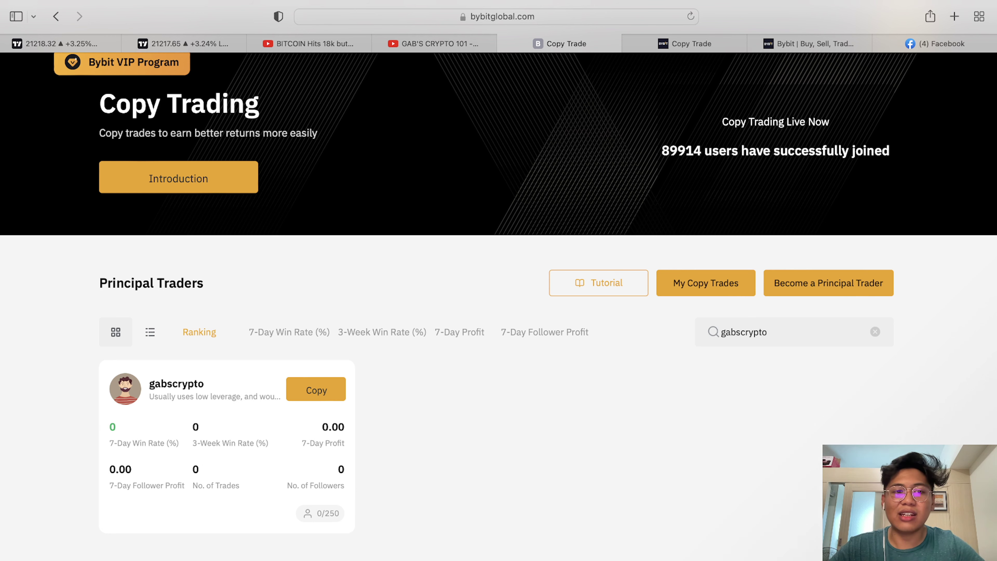
scroll(715, 244, up, 2)
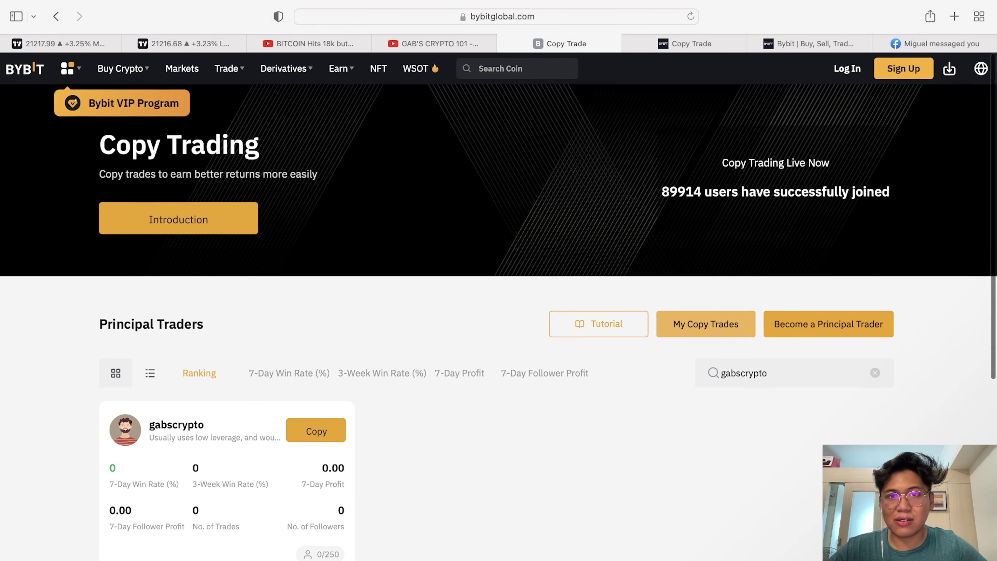